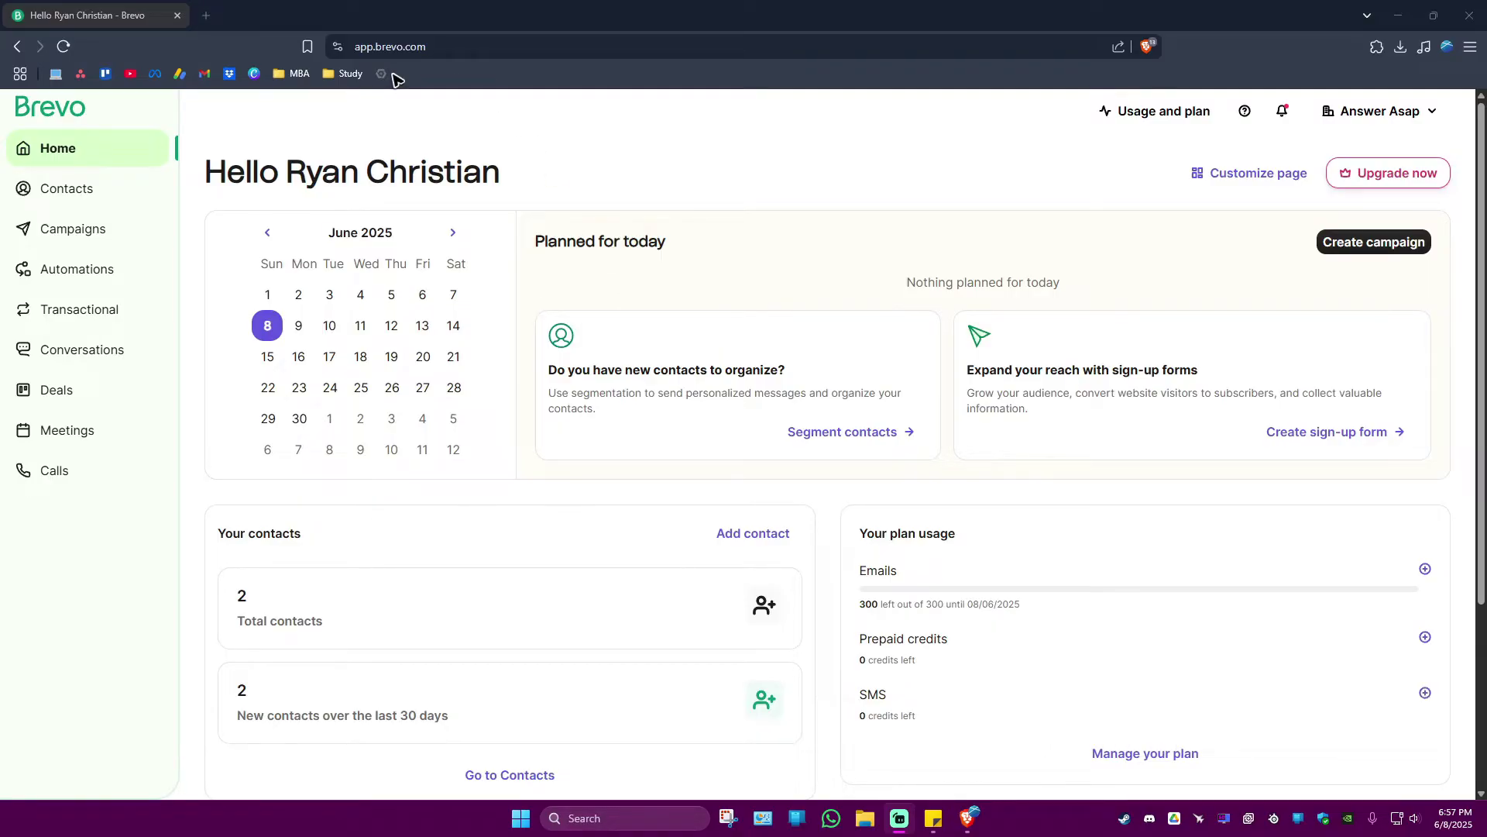
In Contacts, try and close the empty new-contact form, then continue into Import contacts.
scroll(588, 389, "down", 4)
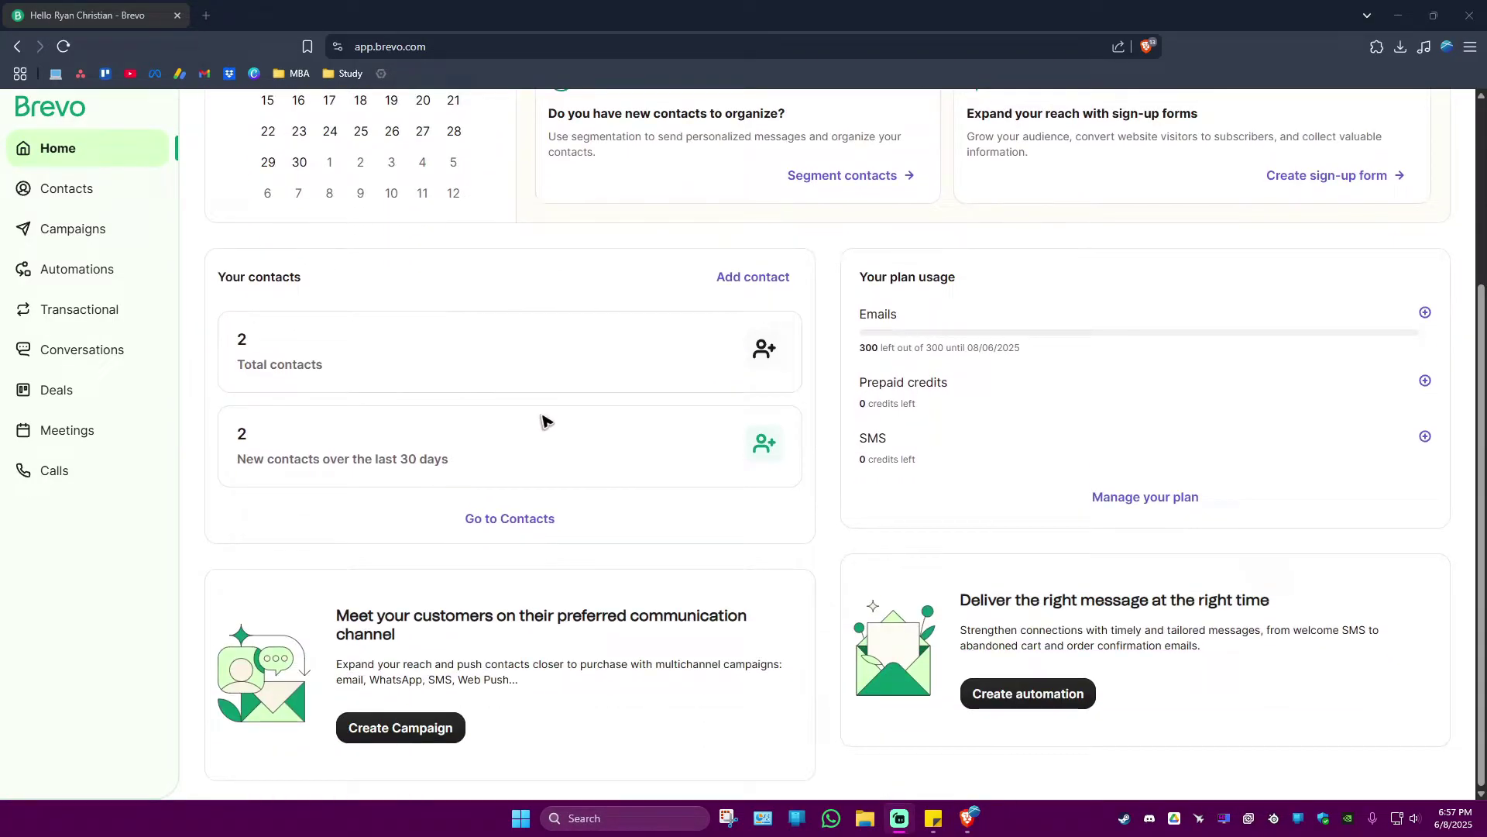
scroll(547, 421, "up", 4)
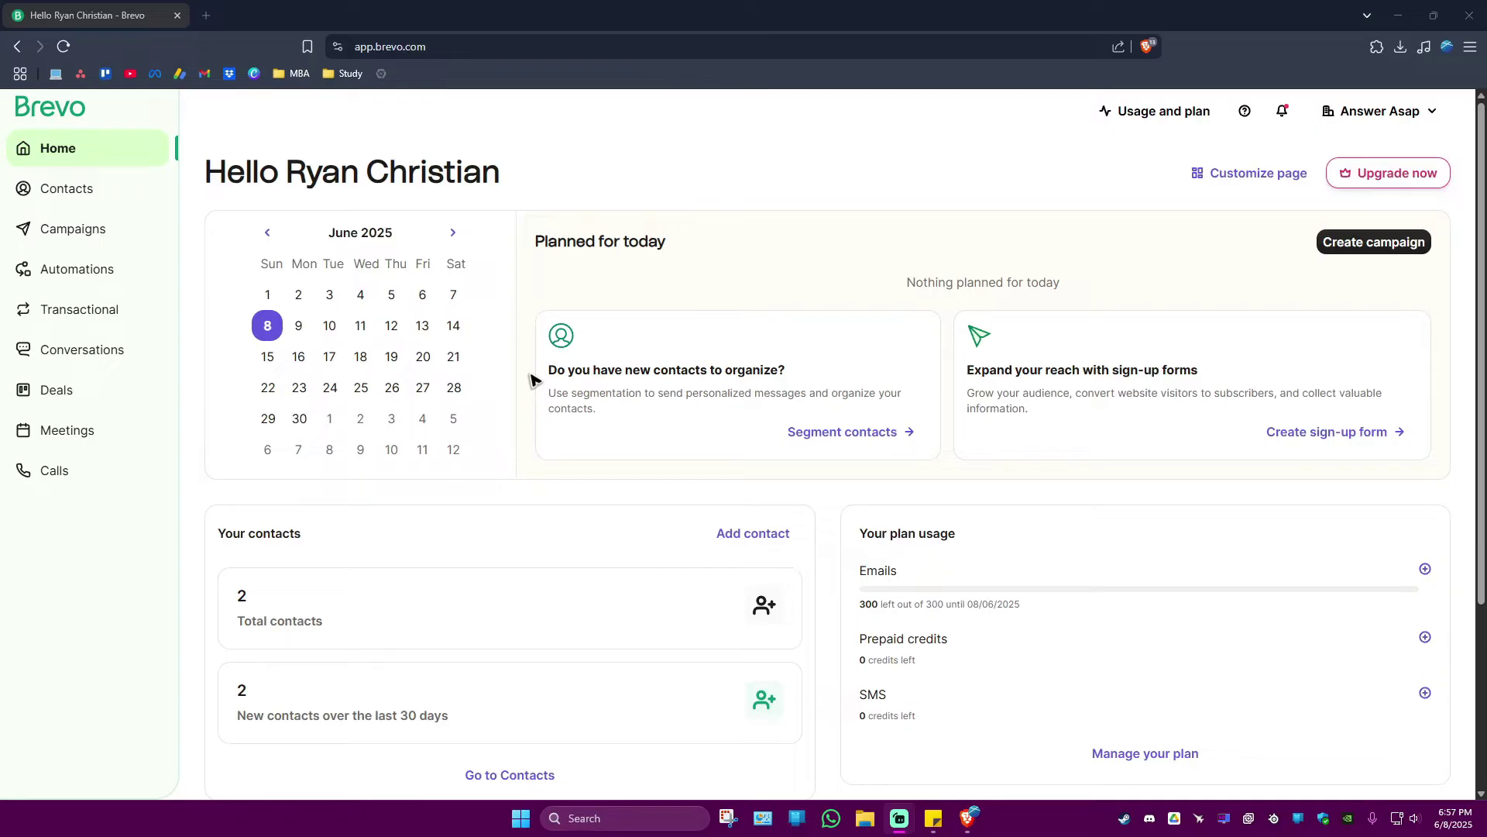
left_click(77, 188)
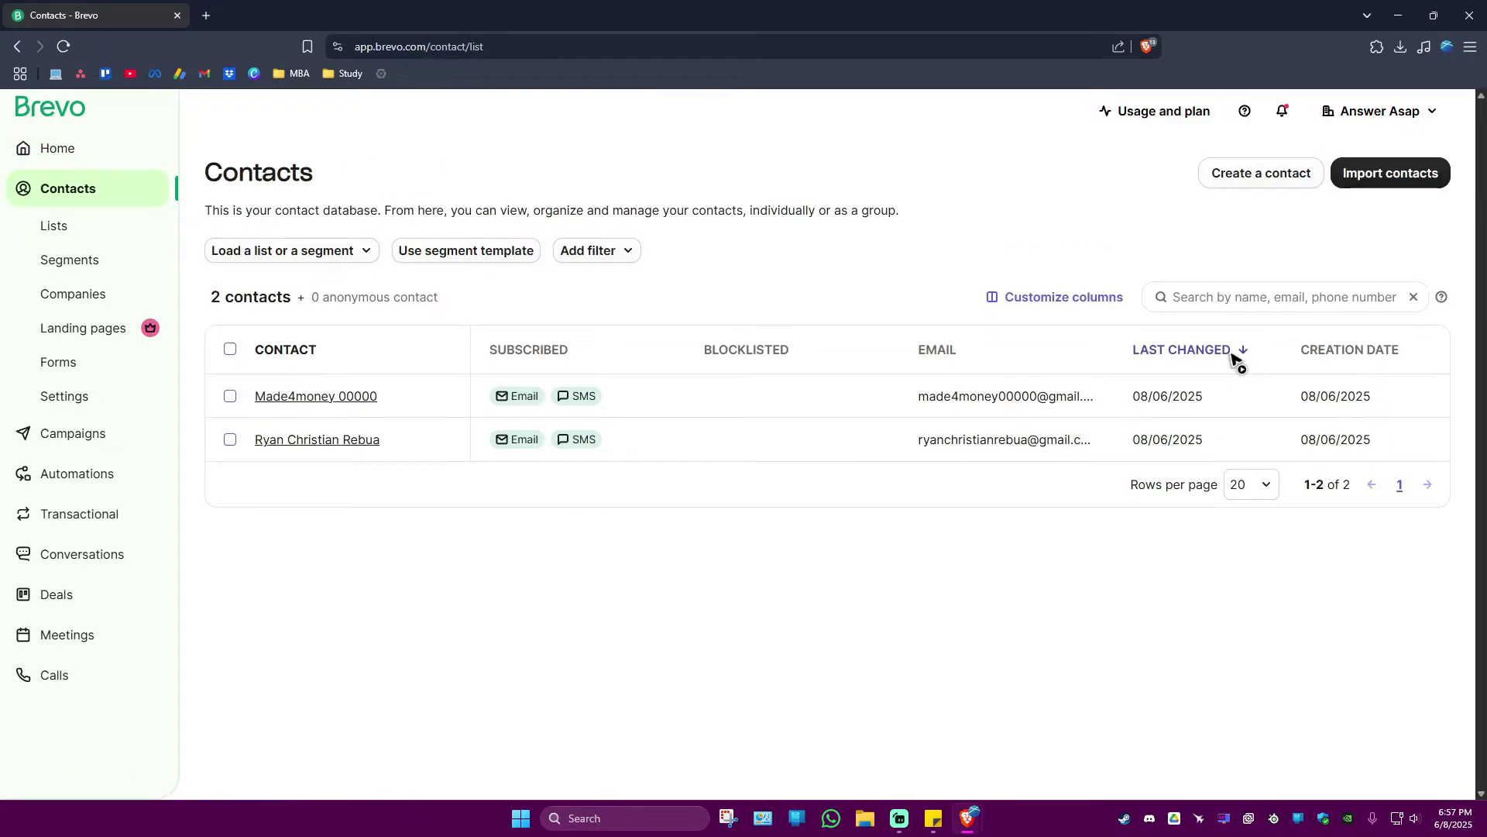
left_click(1244, 180)
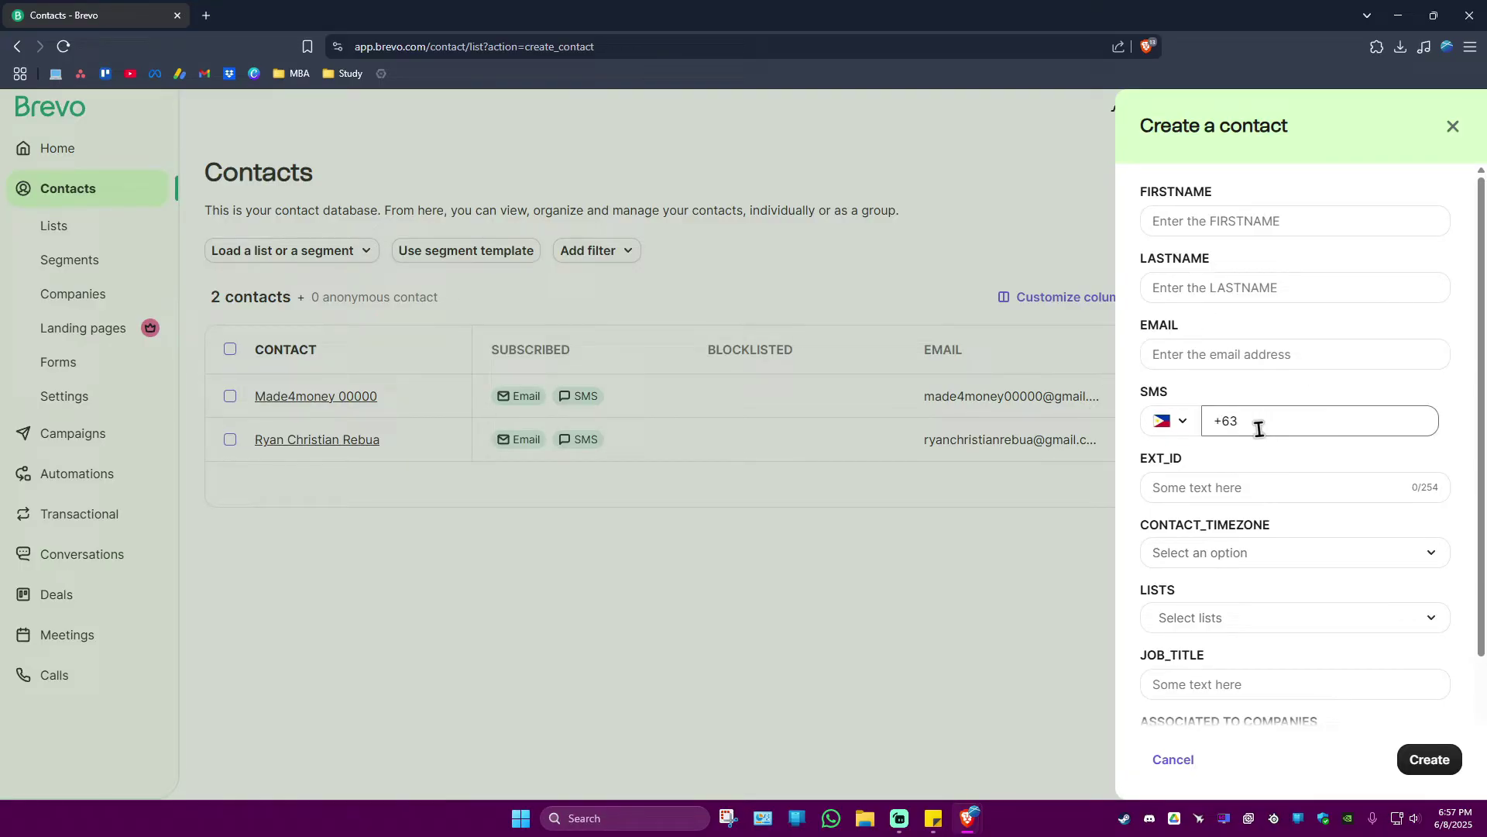
scroll(1228, 521, "down", 3)
left_click(1422, 761)
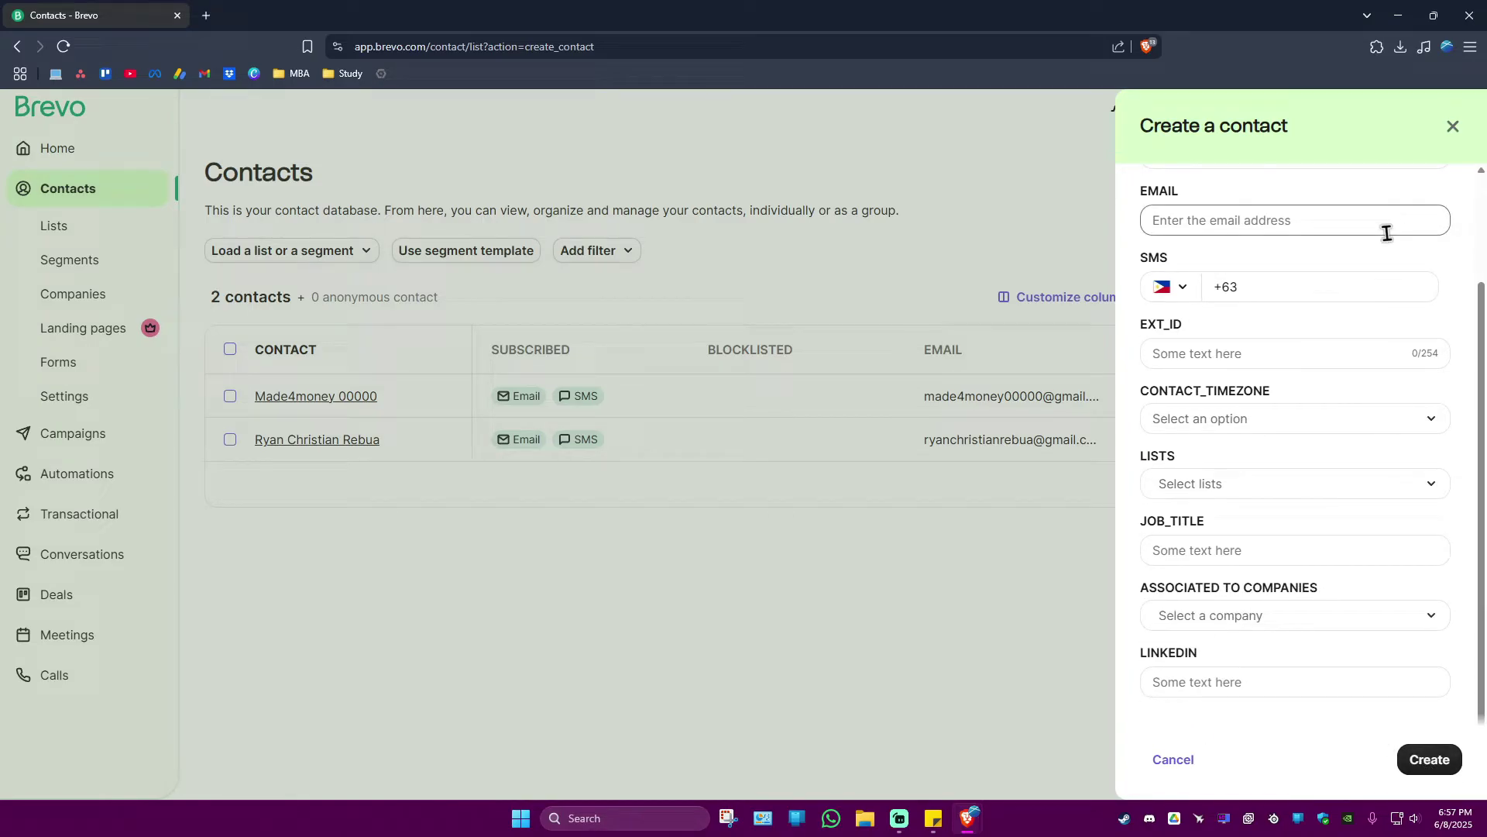
left_click(759, 575)
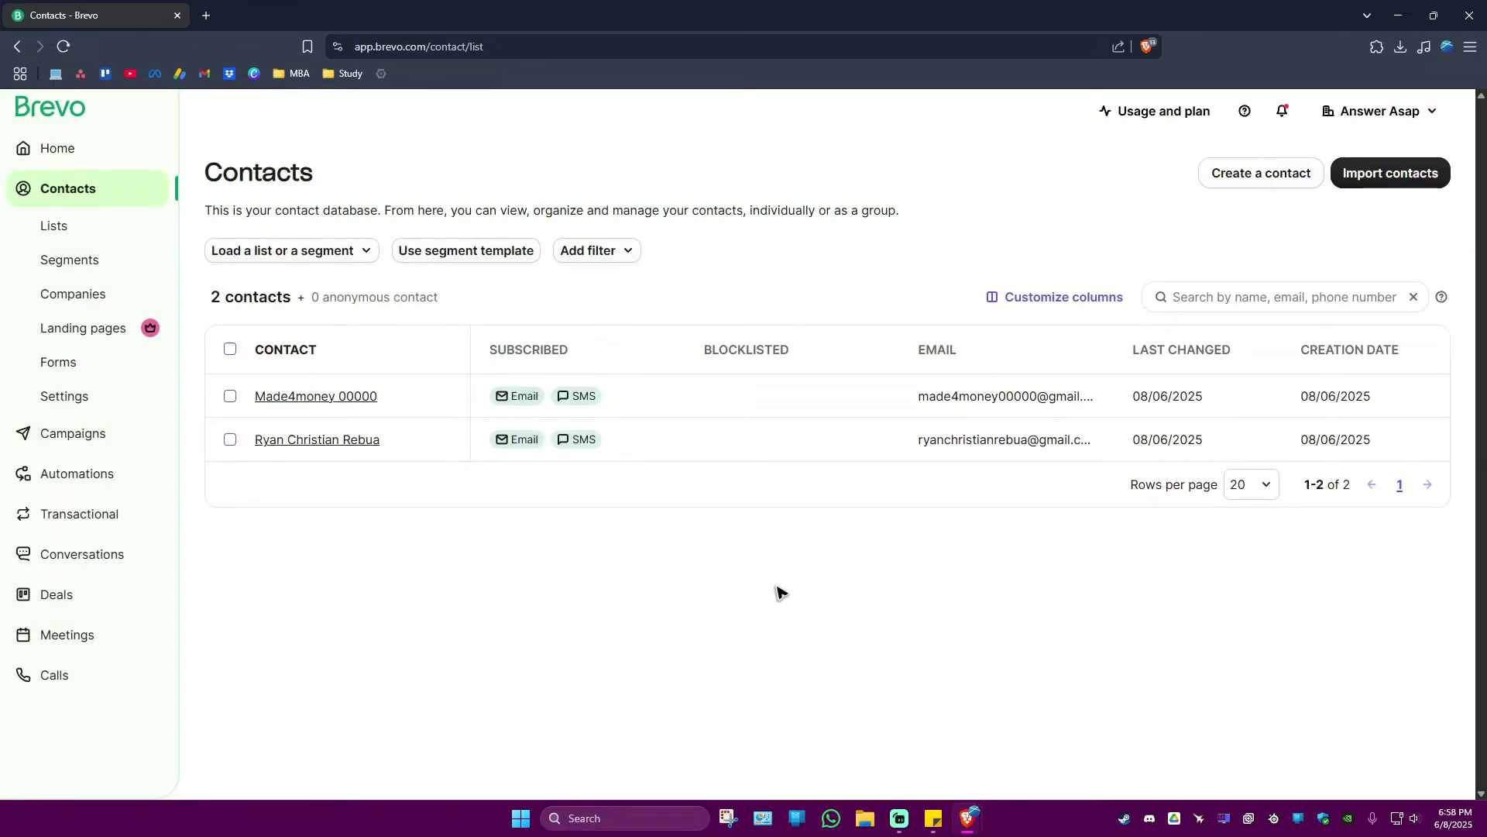
left_click(1392, 175)
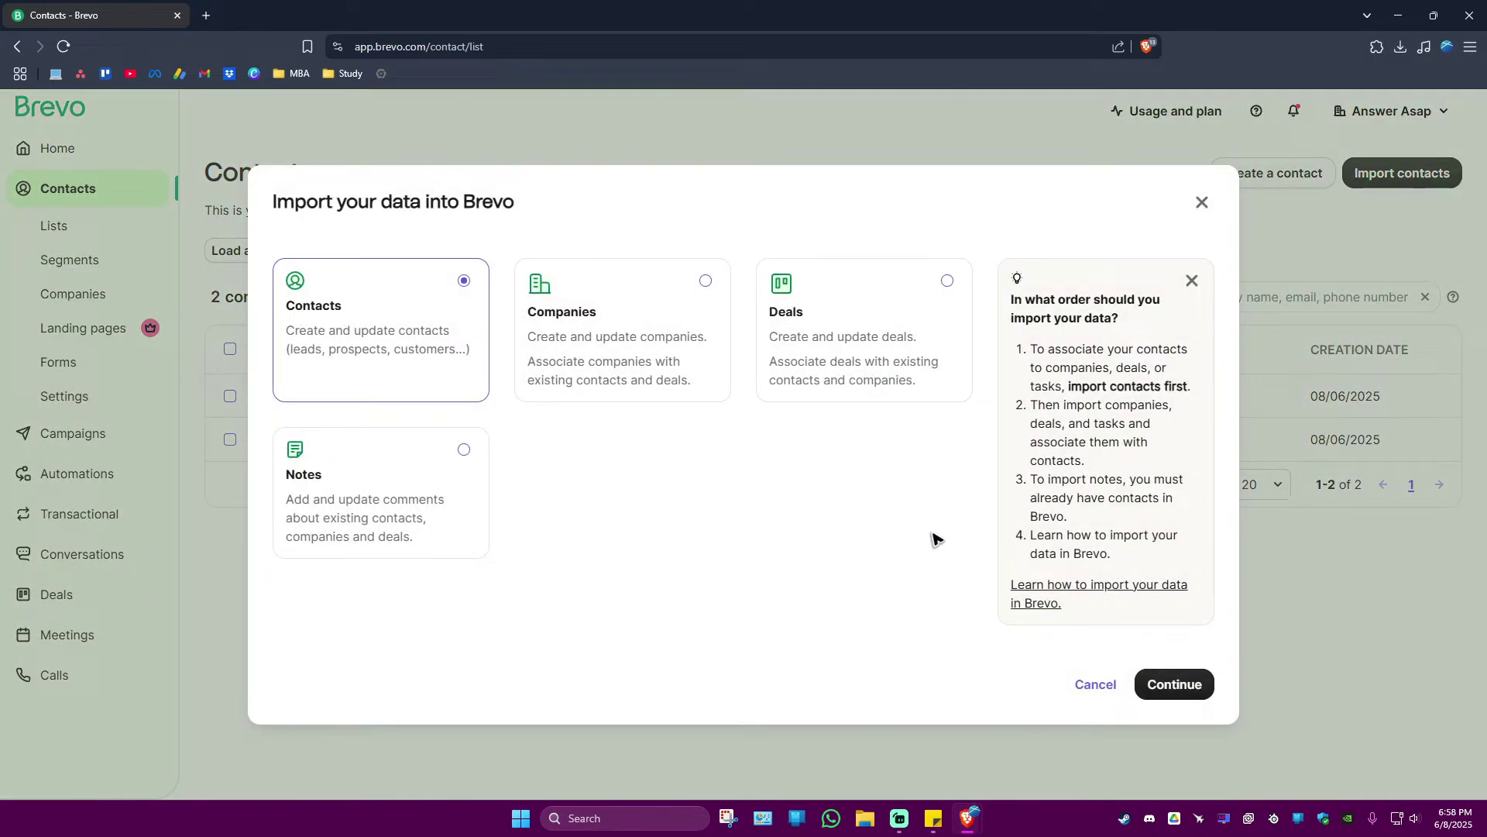
left_click(1159, 688)
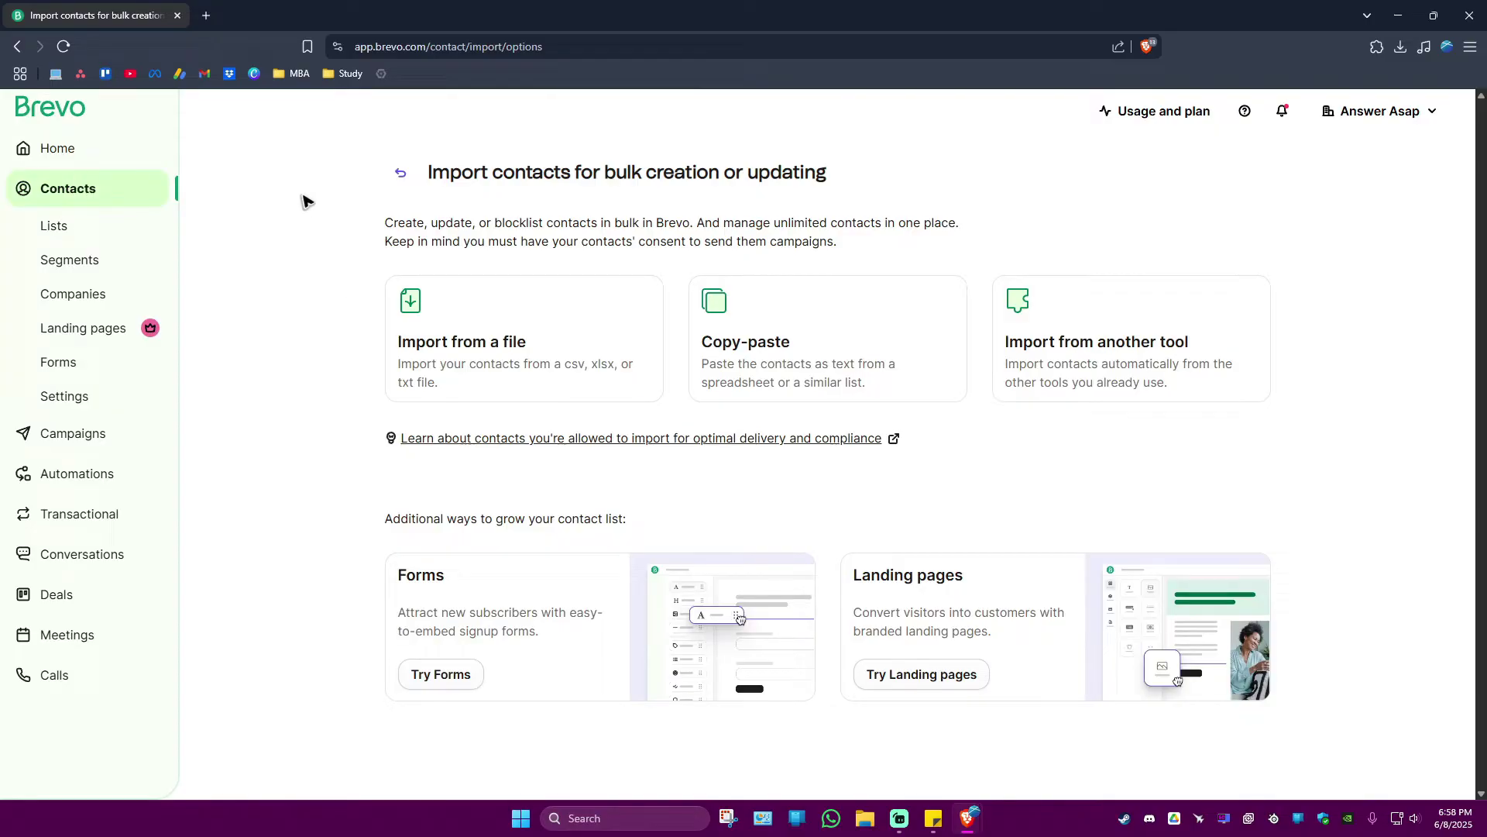
Start a new email campaign, compare the A/B Test option, and keep it as Regular.
left_click(87, 438)
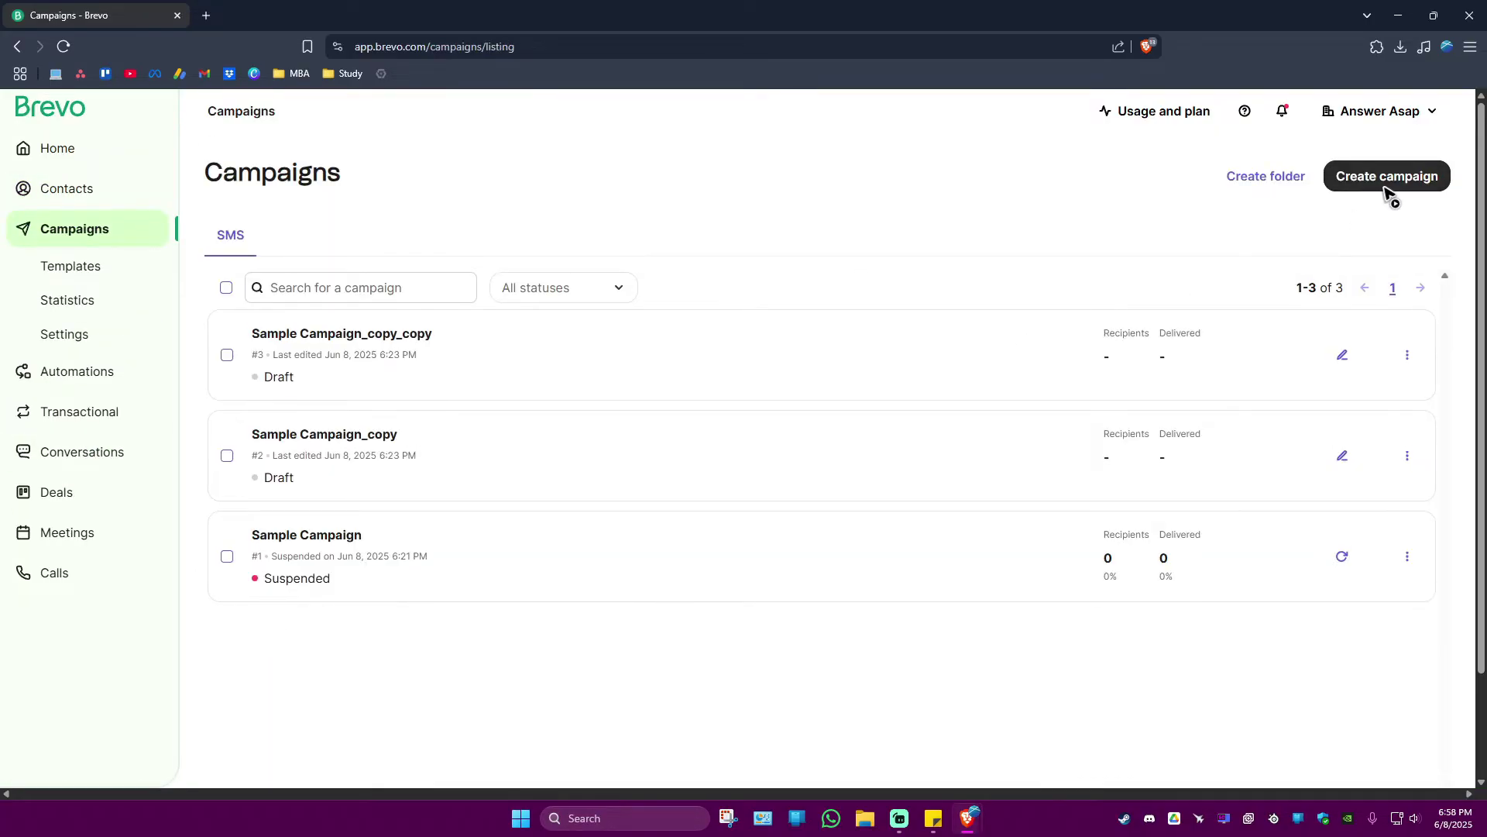
left_click(1389, 184)
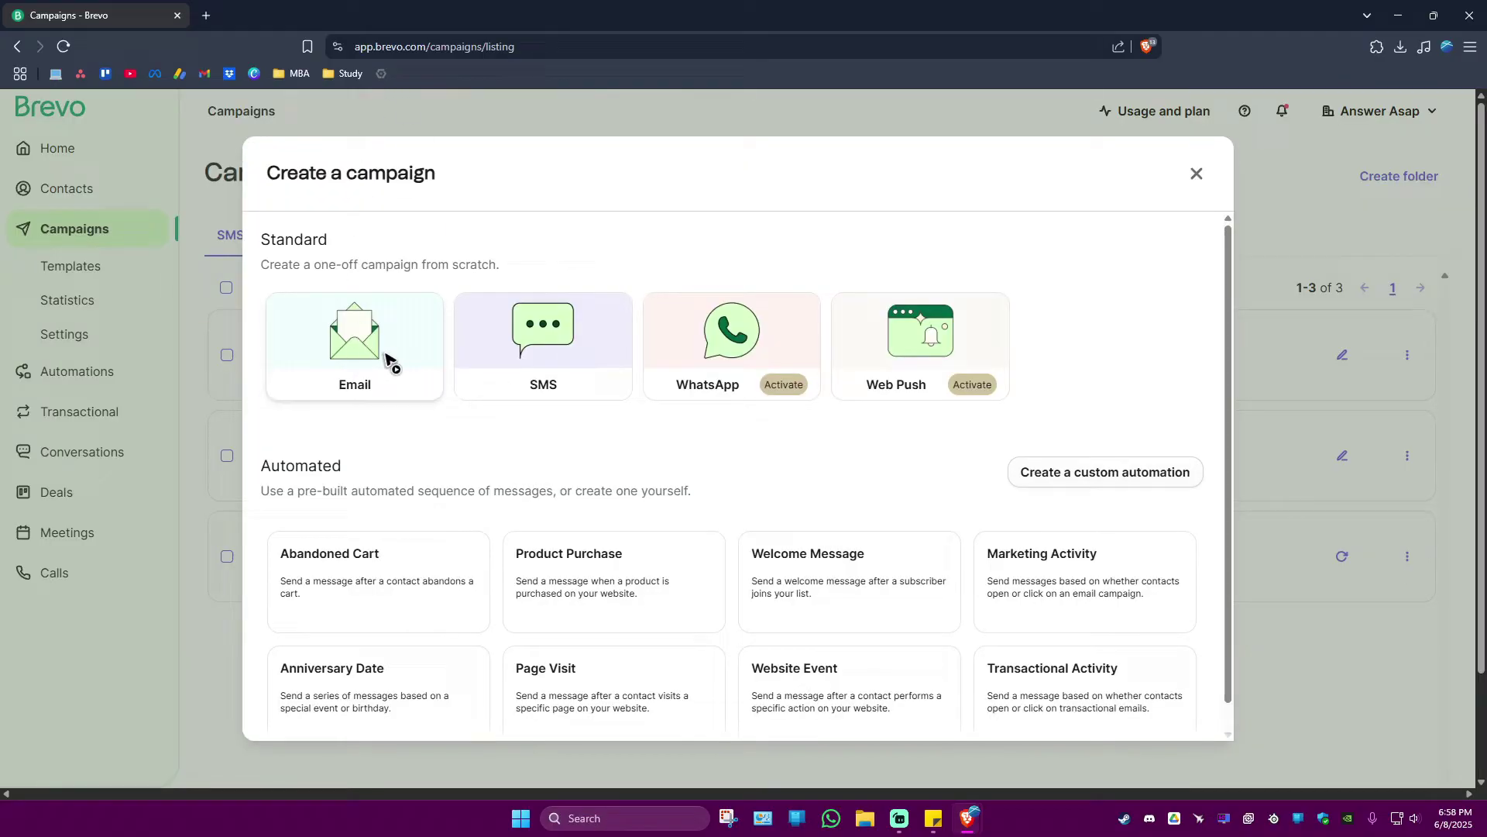
left_click(365, 356)
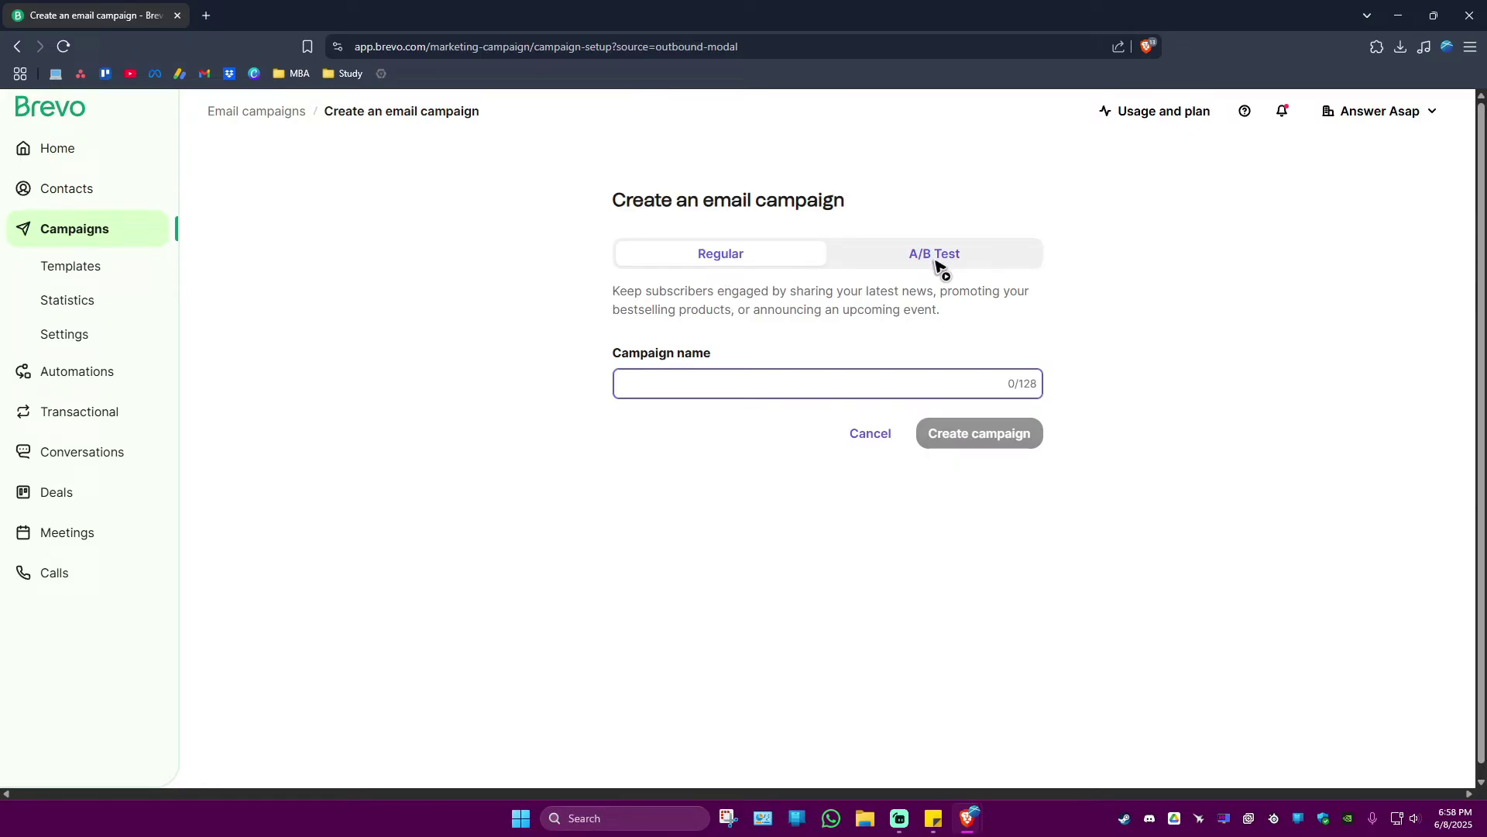
left_click(937, 263)
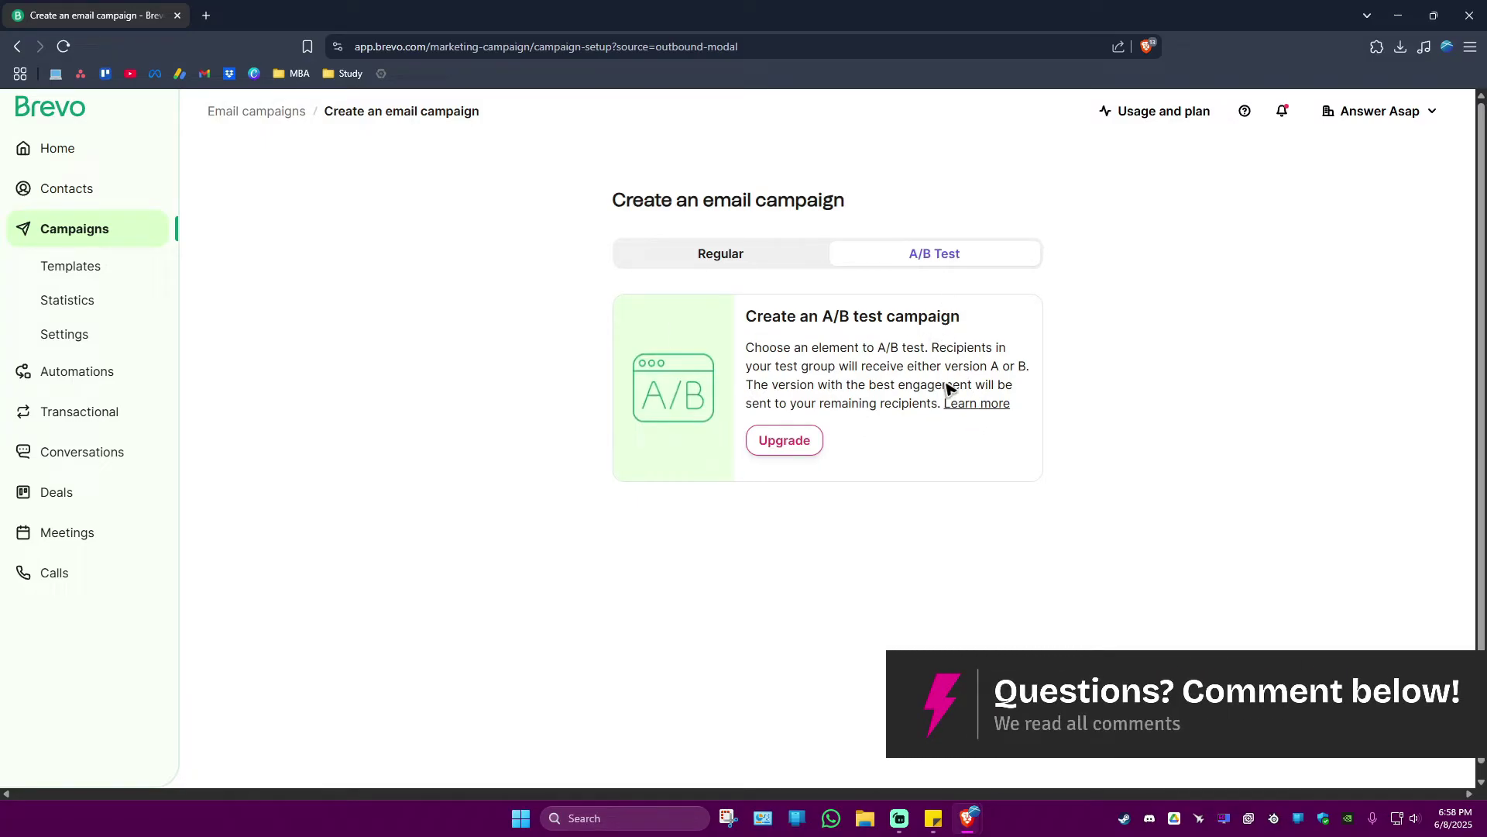
left_click(767, 261)
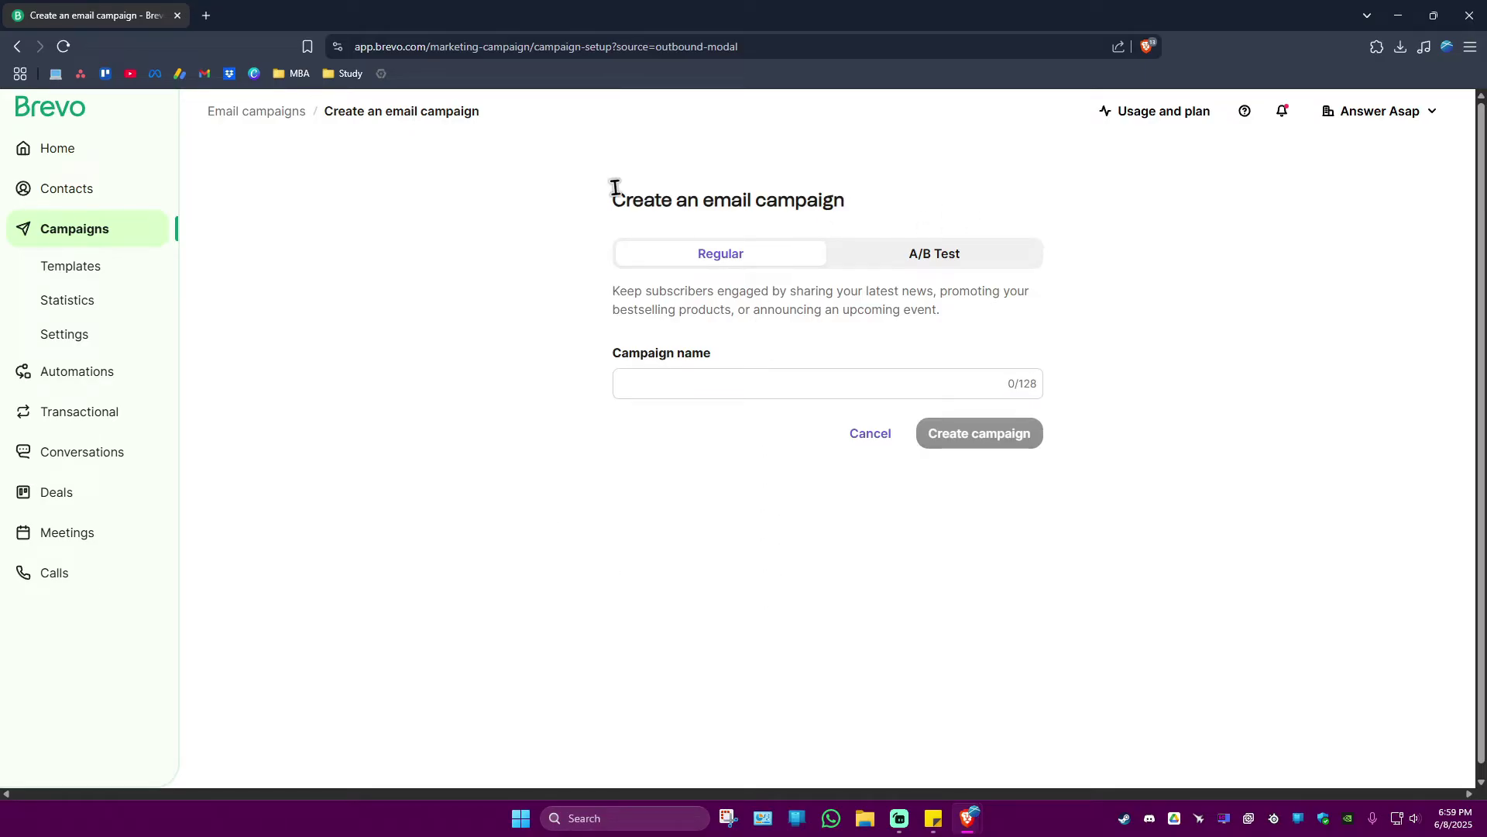
Name the campaign 'Offers' and create it.
left_click(674, 381)
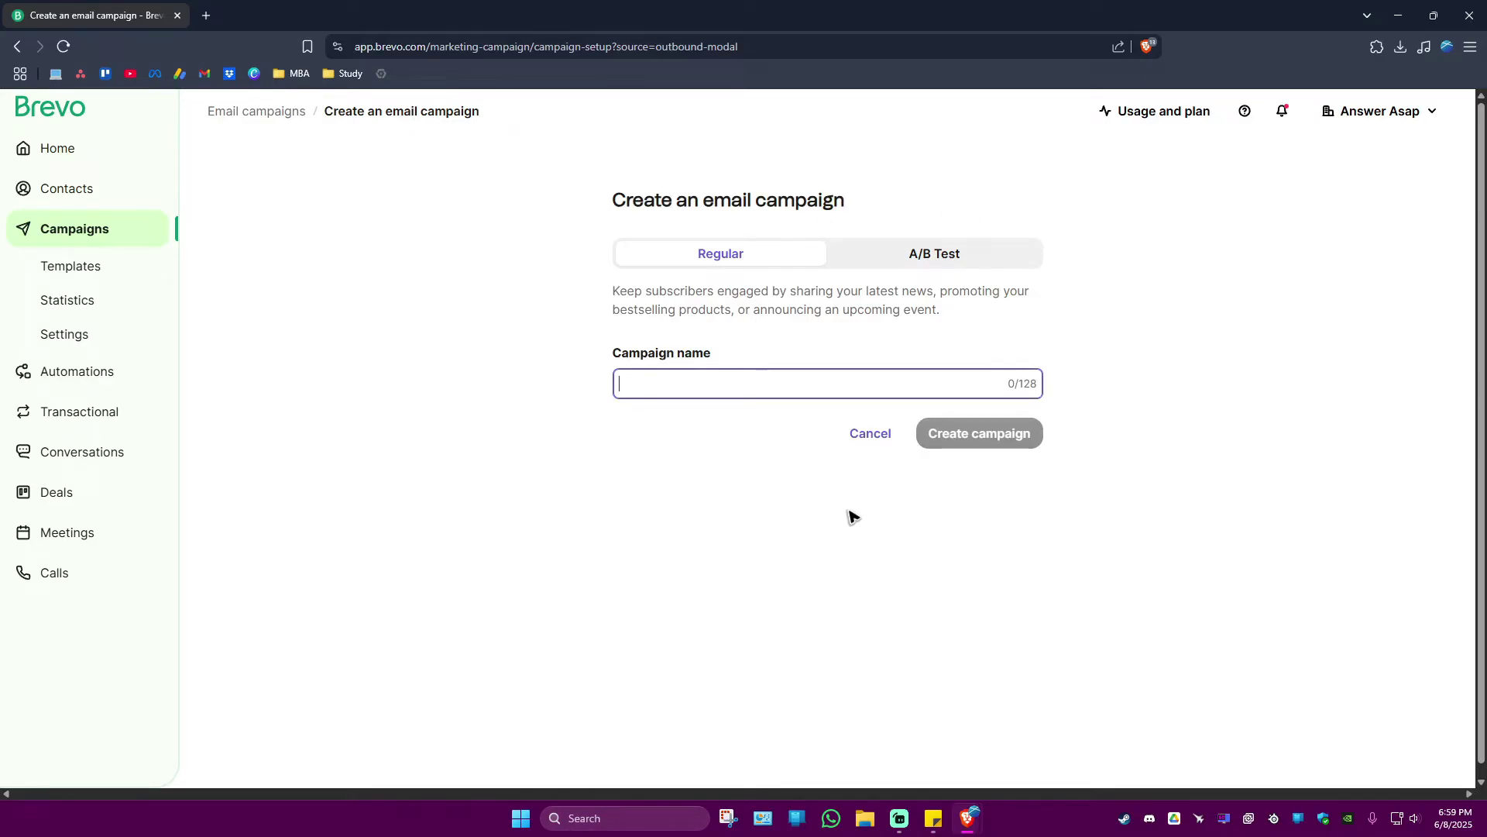
type("Offers")
left_click(1009, 601)
left_click(997, 445)
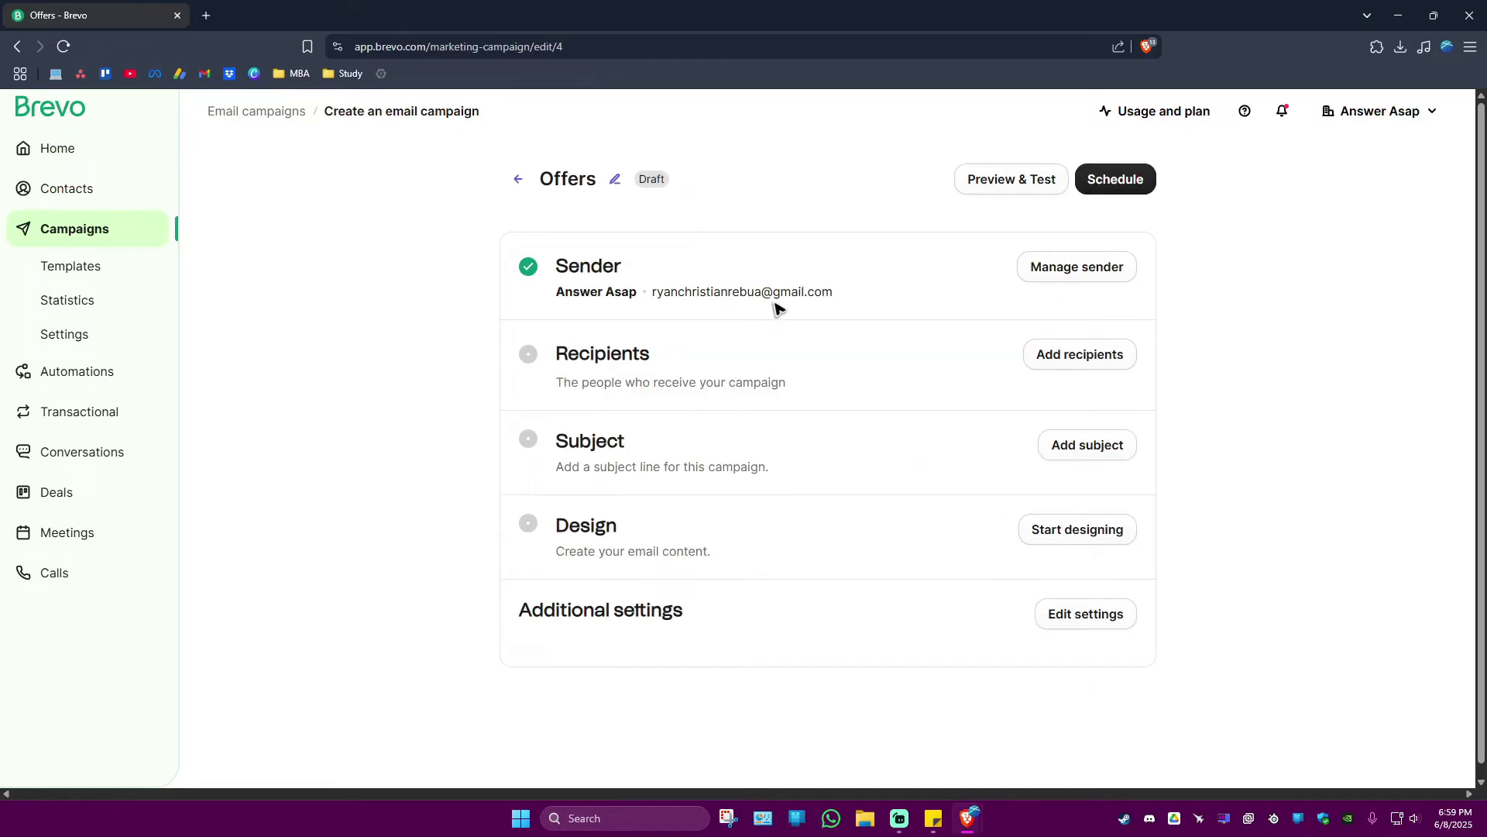
Check the sender address list but keep the current sender, then bring up the recipients form.
left_click_drag(652, 297, 803, 296)
left_click(339, 405)
left_click(1111, 281)
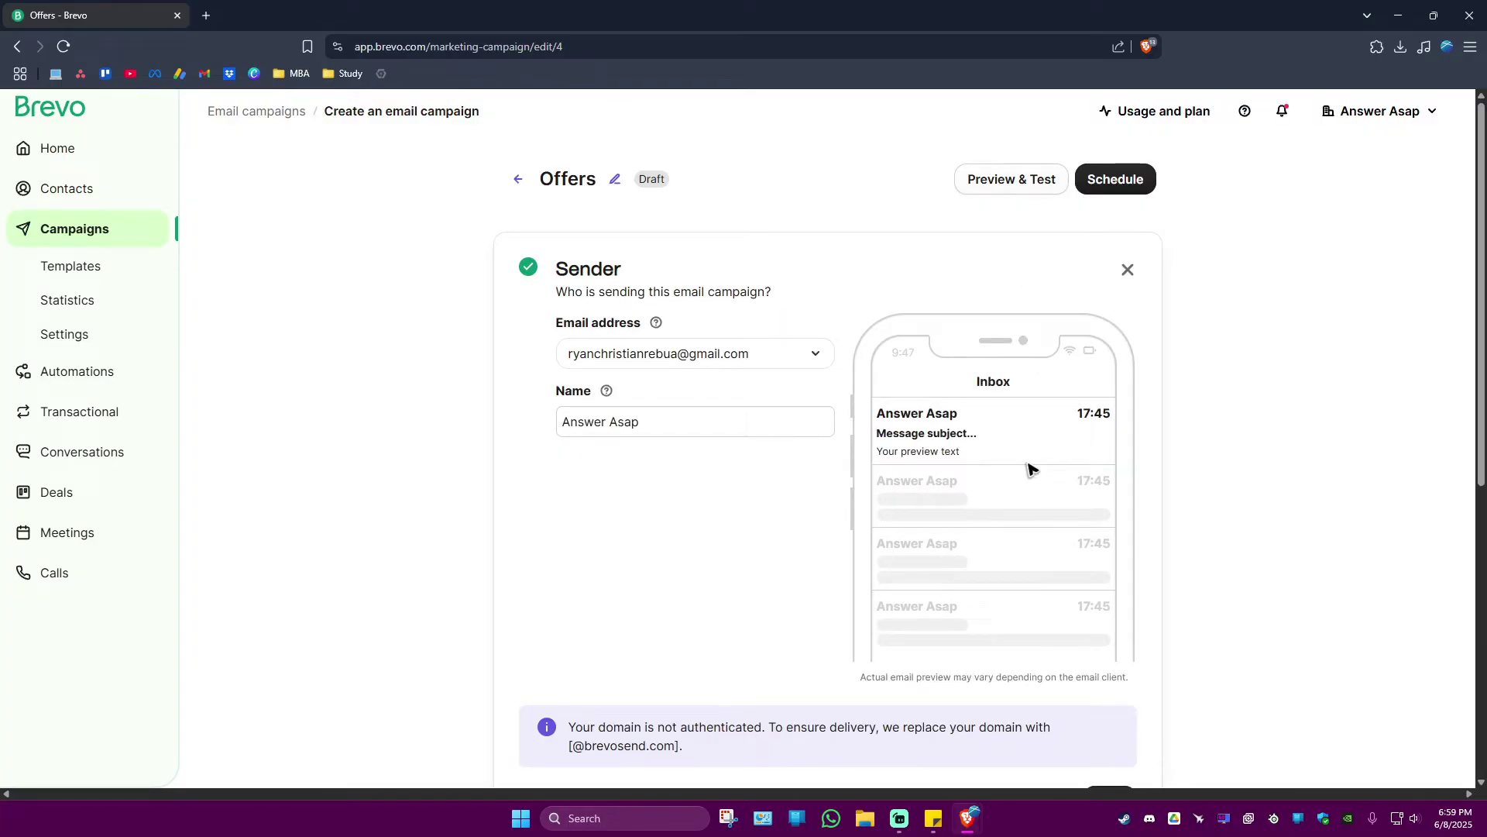
left_click(806, 361)
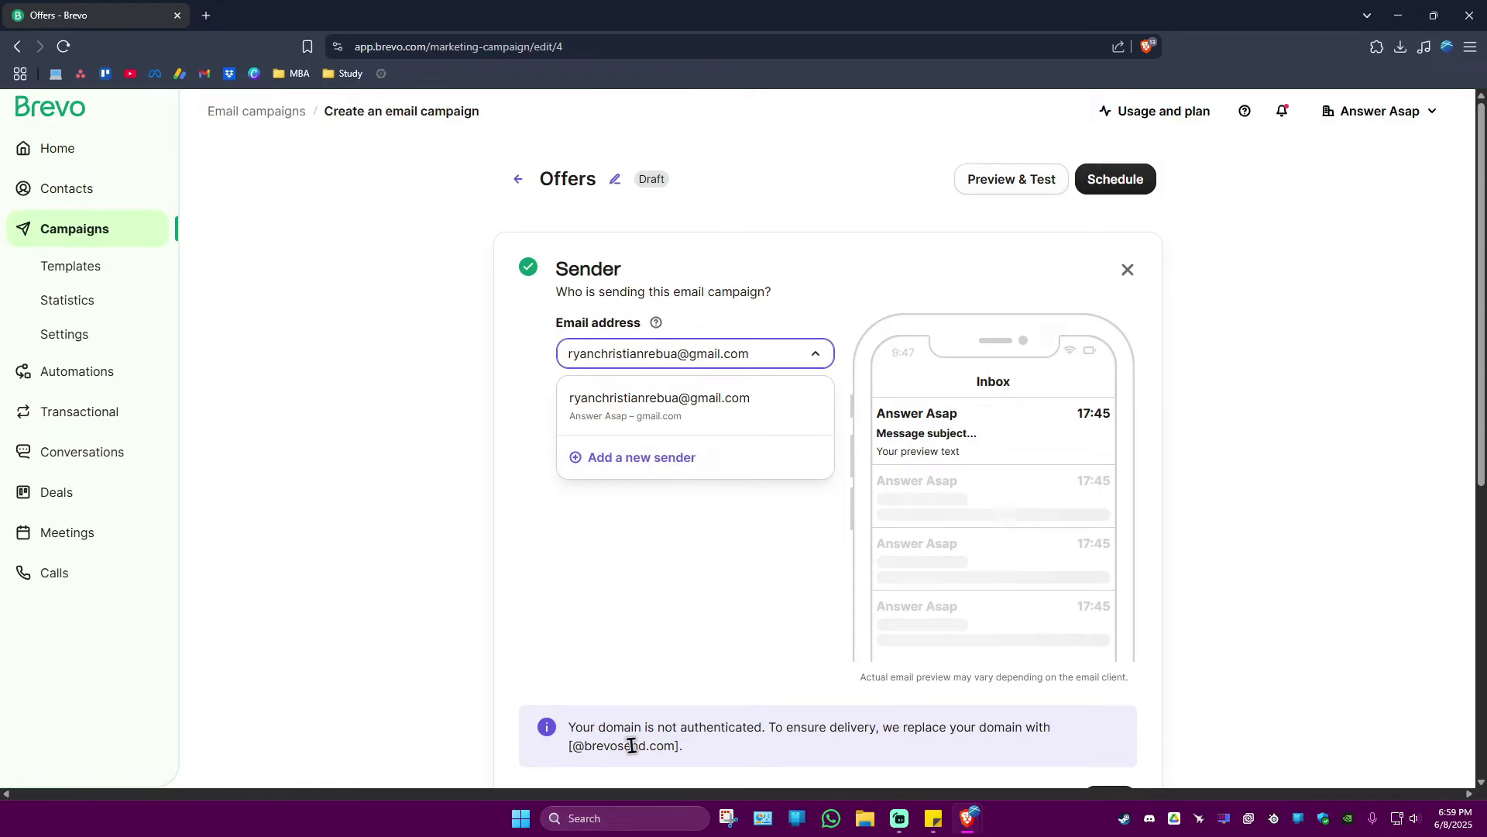
left_click(654, 600)
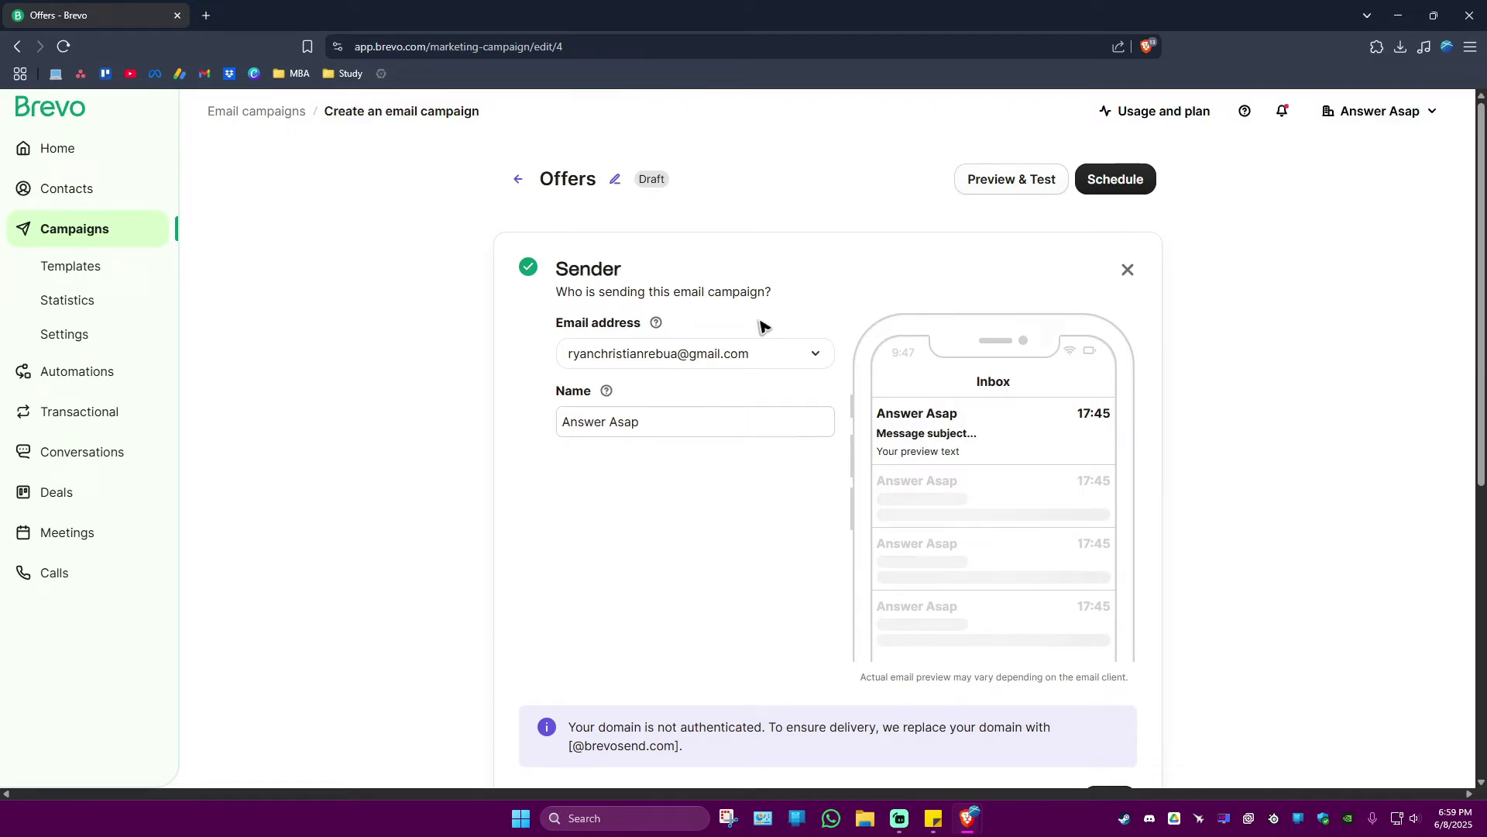
left_click(1128, 272)
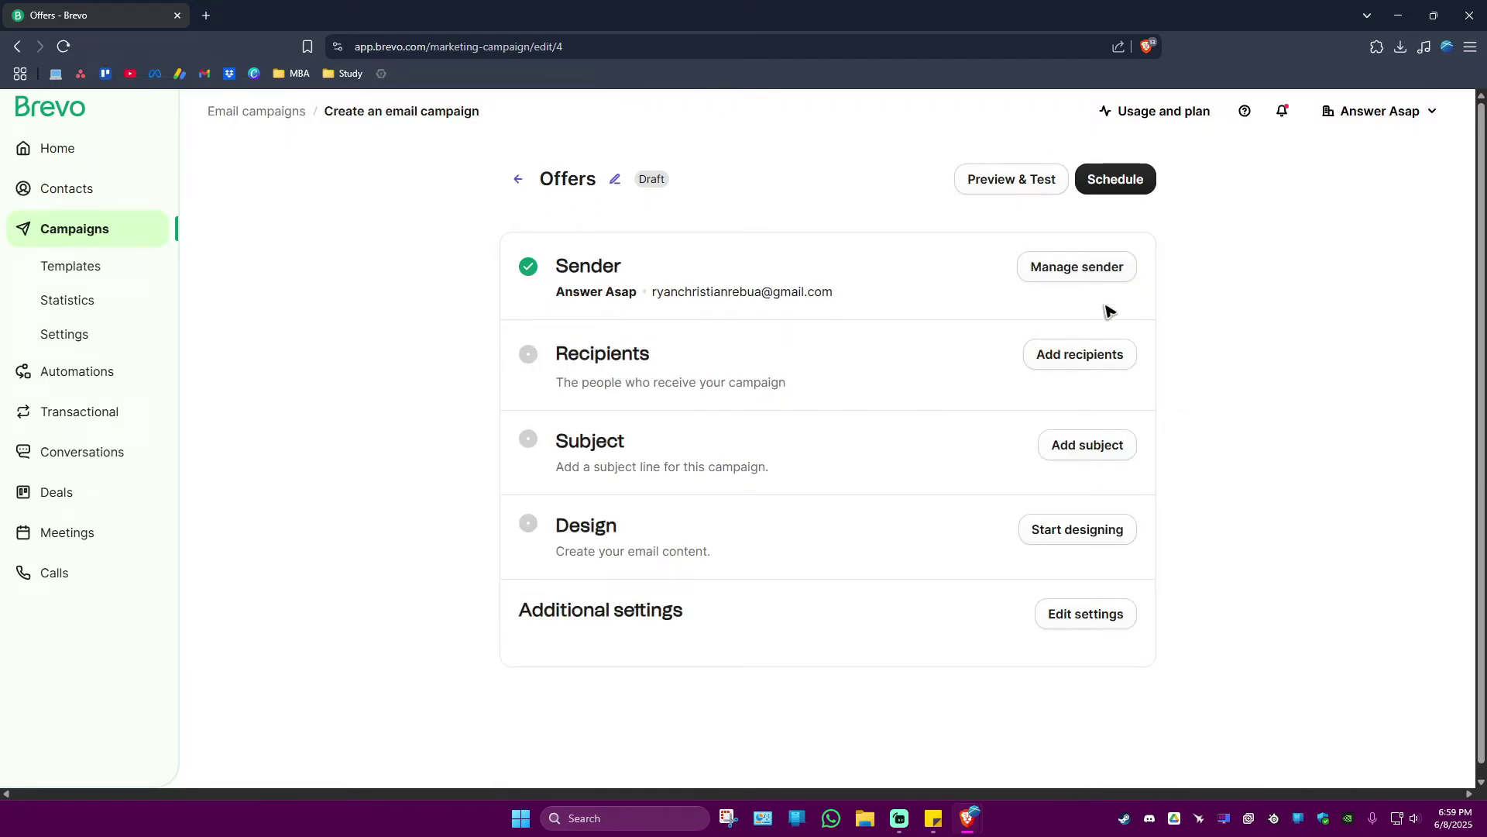
left_click(1087, 370)
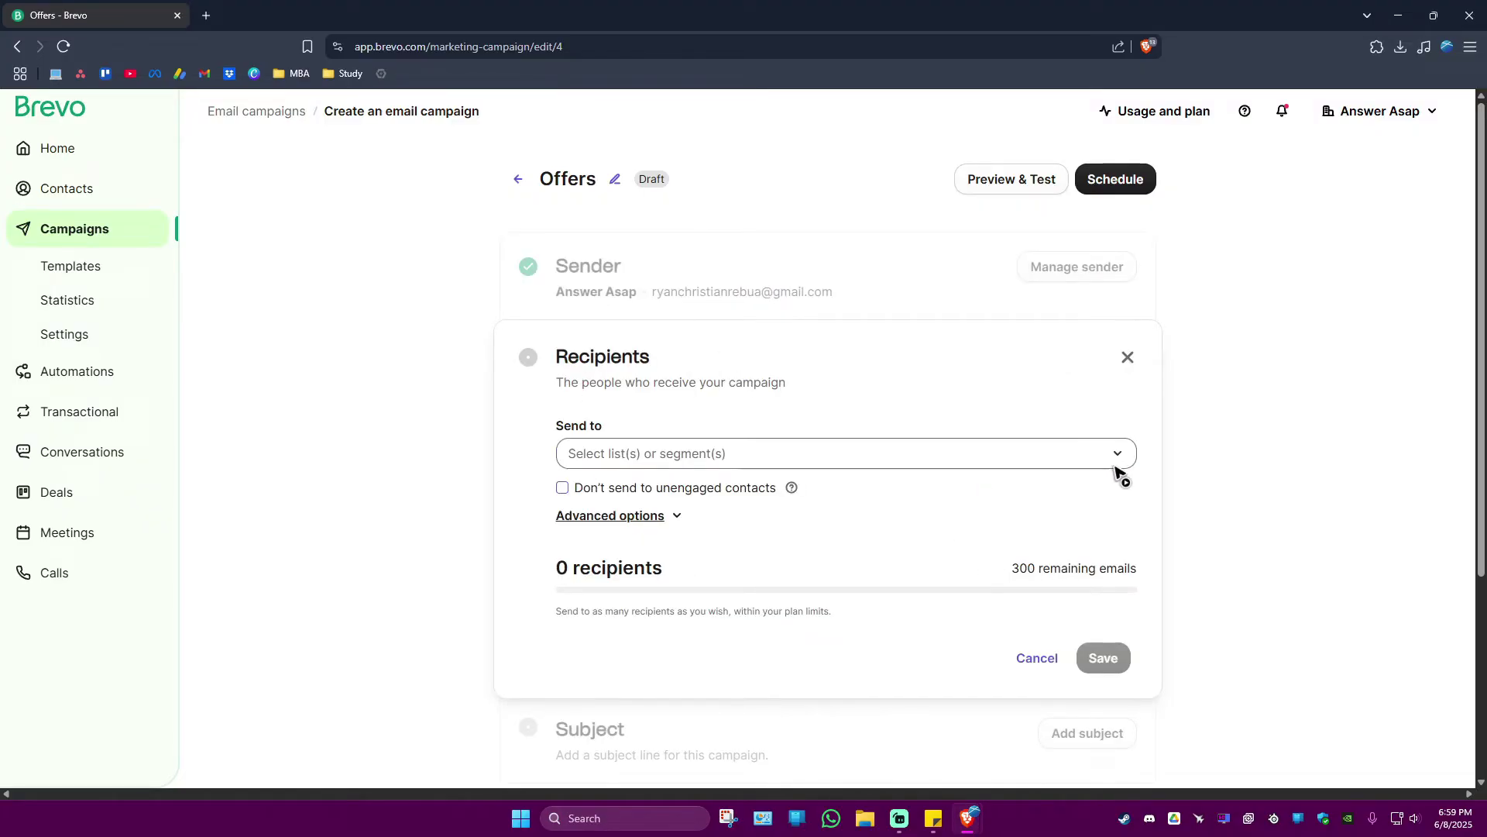
Pick Your first list #2 from Your First Folder, review advanced options, and save recipients.
left_click(1120, 462)
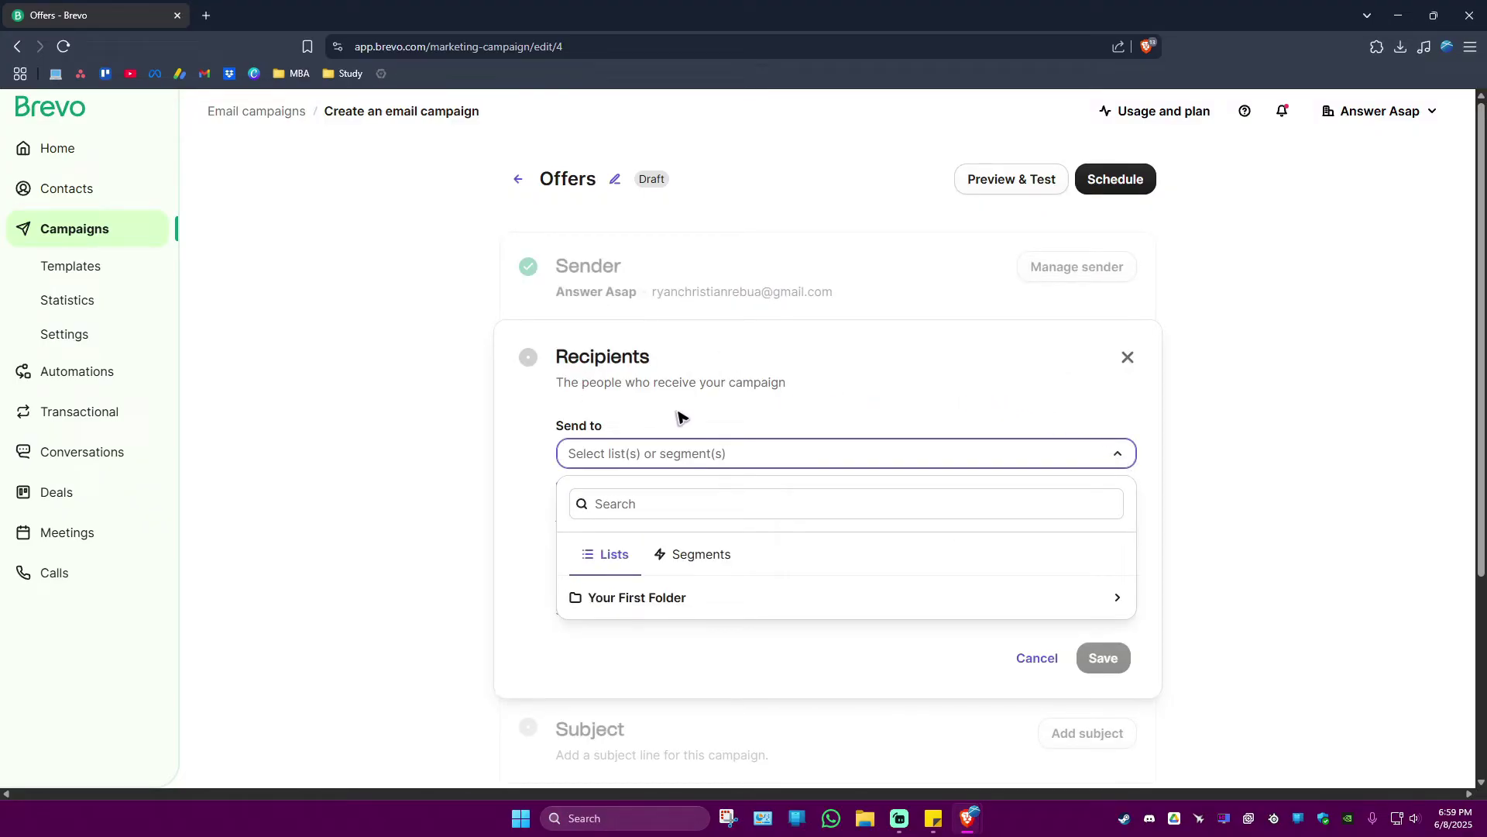
left_click(626, 601)
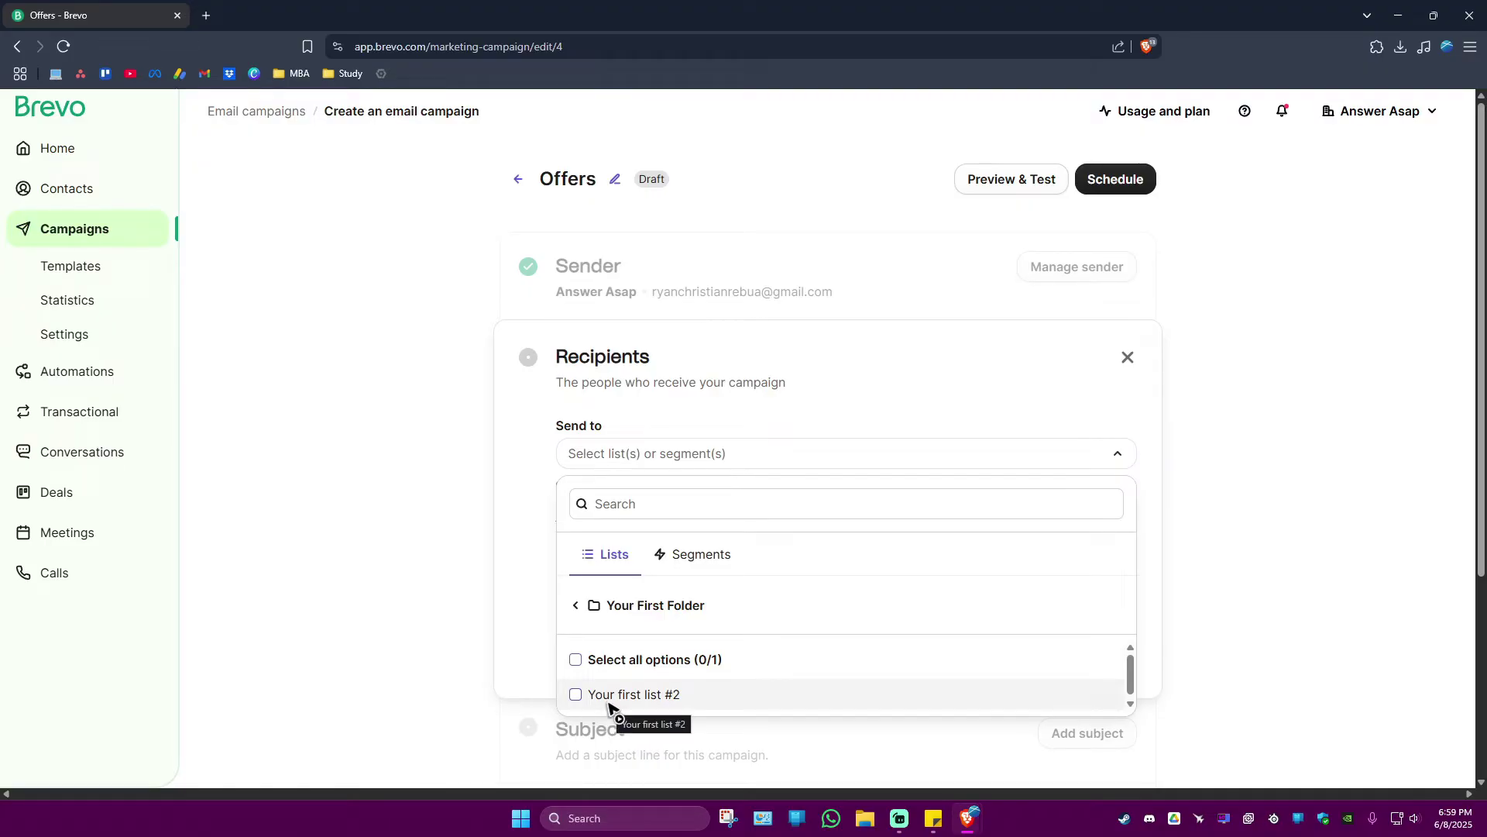
left_click(736, 695)
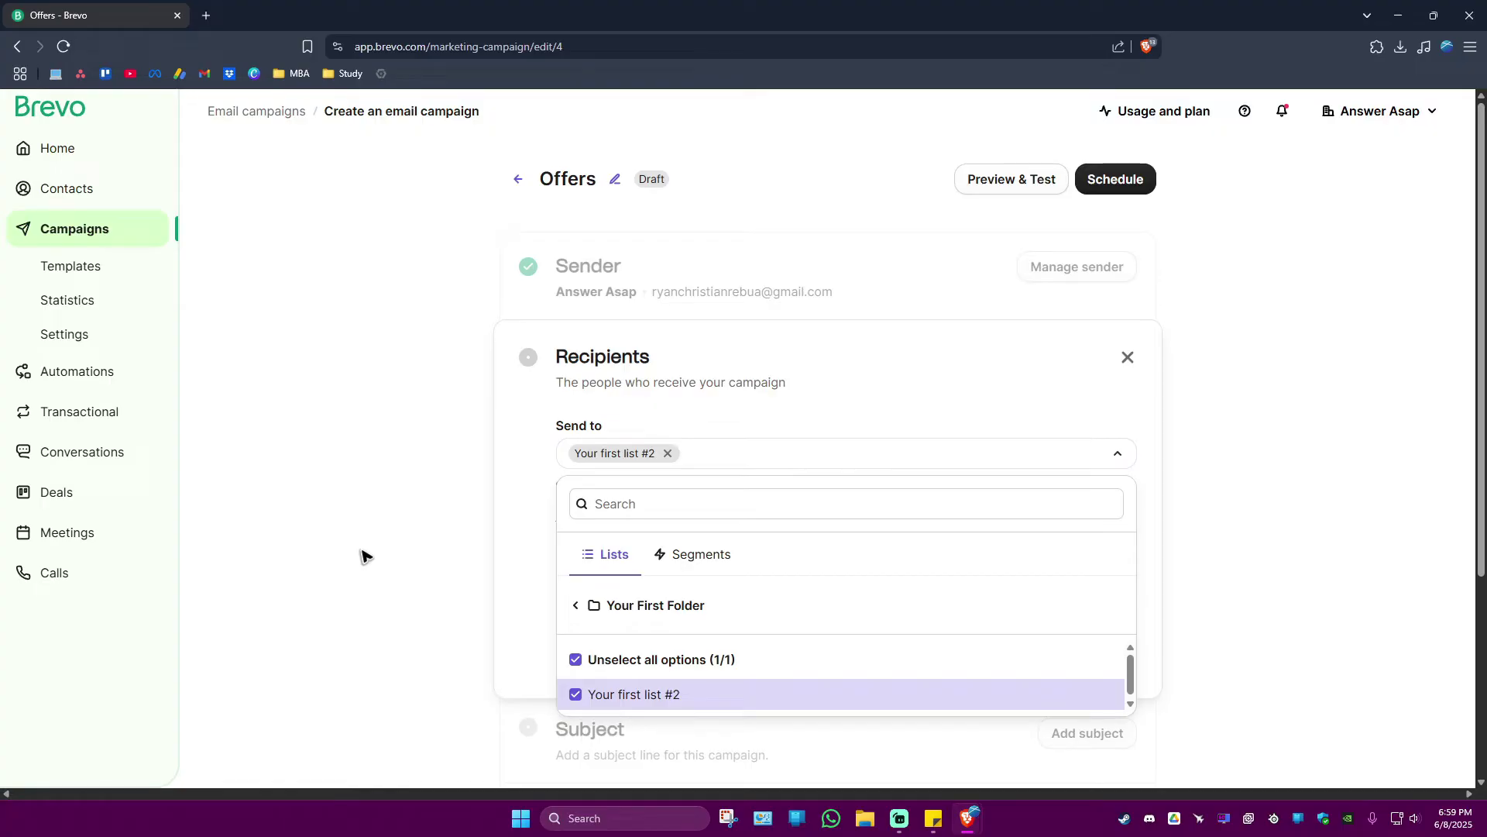
left_click(395, 518)
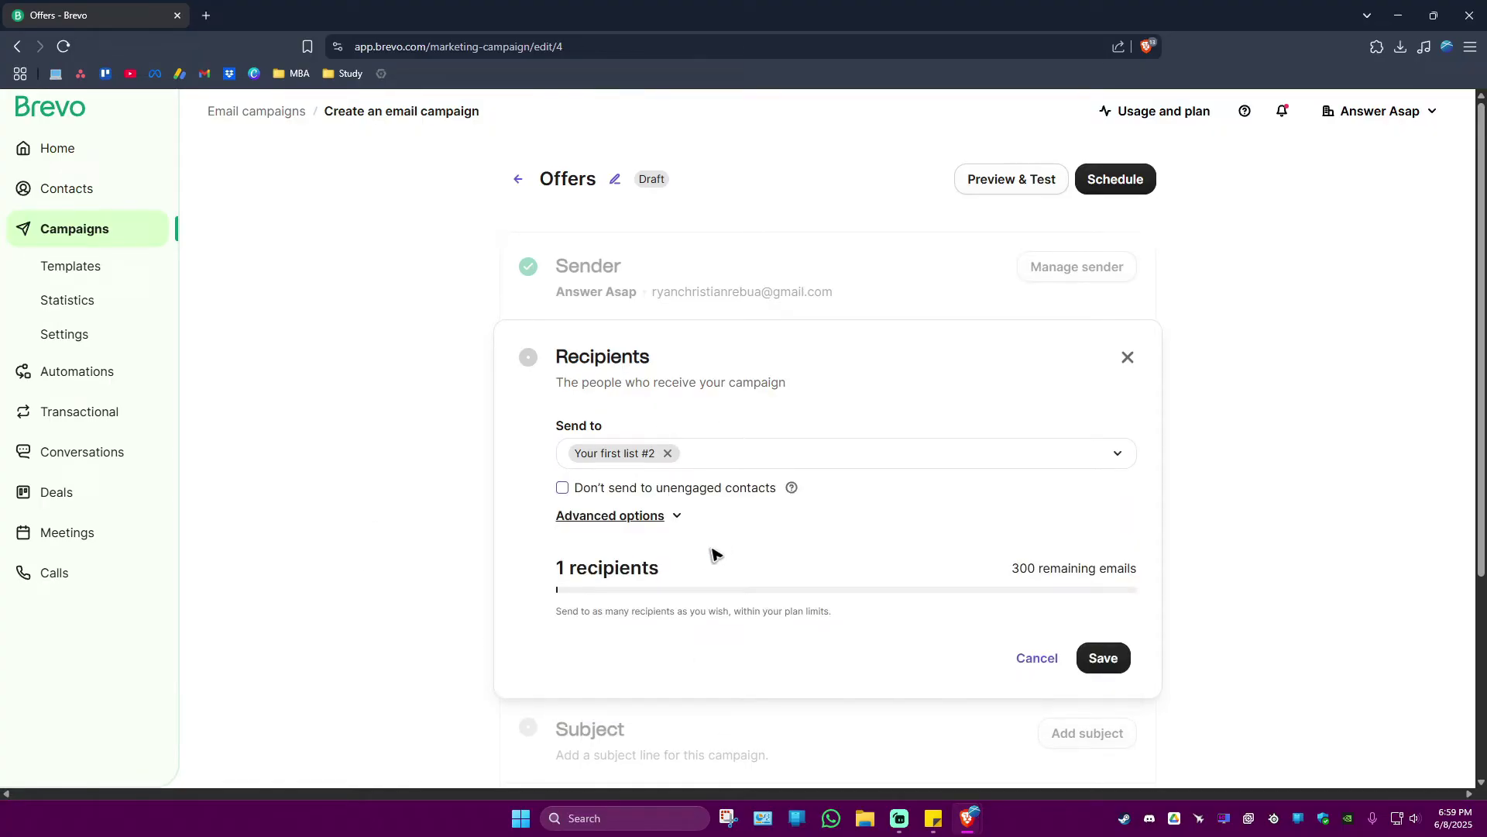
left_click(668, 518)
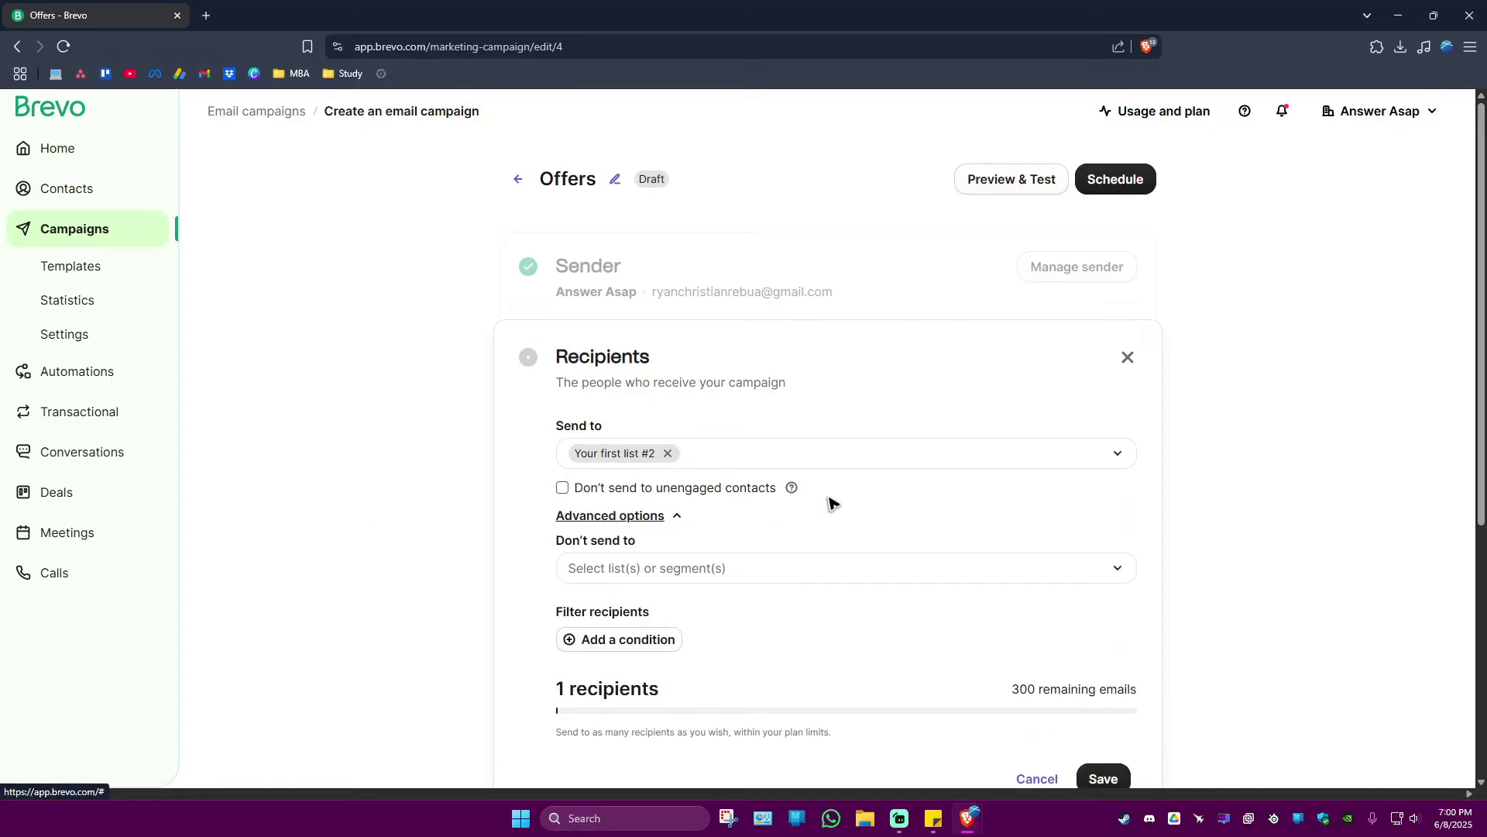
scroll(829, 503, "down", 3)
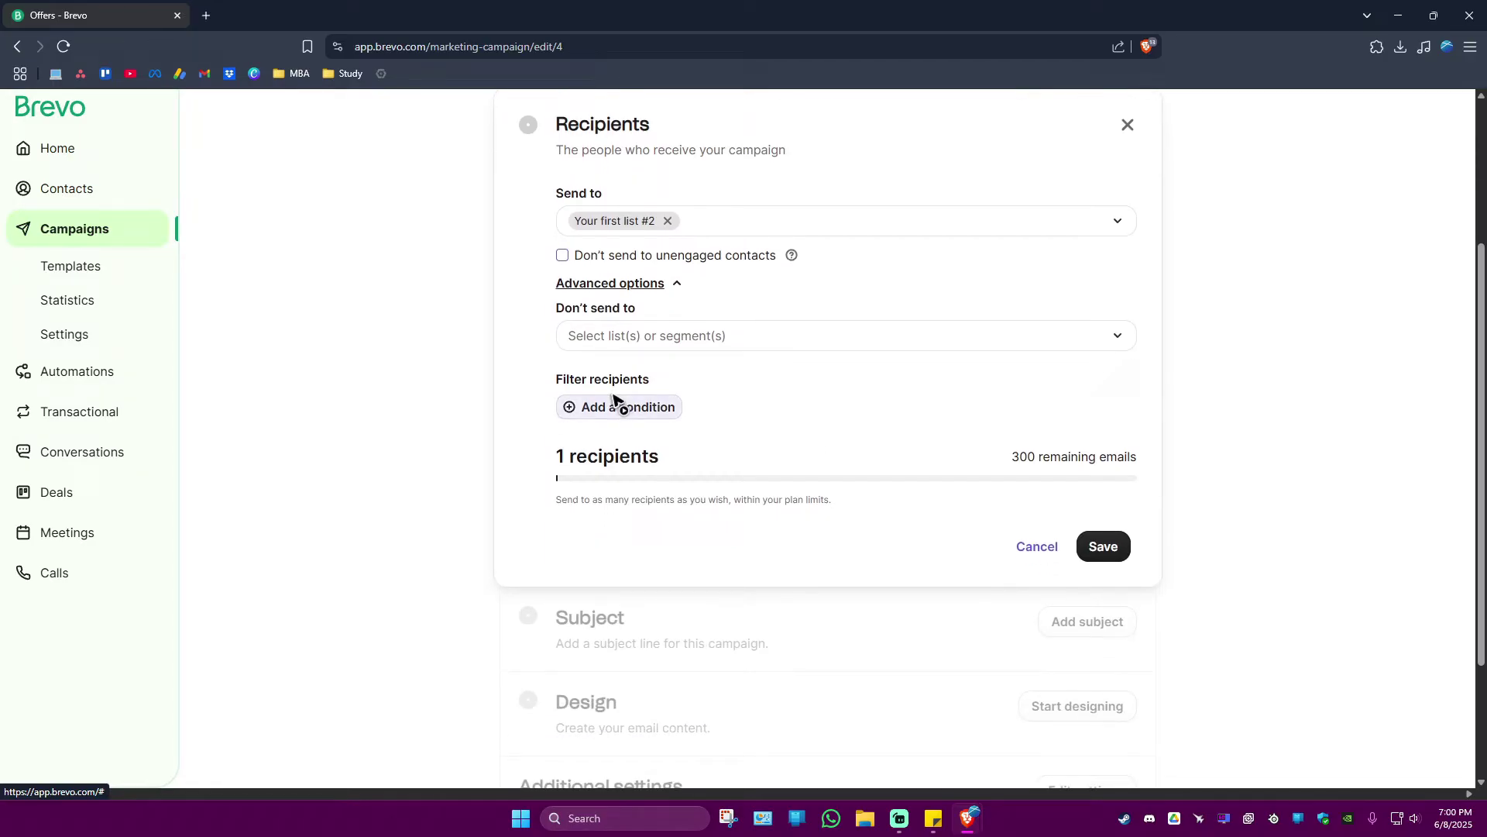
scroll(955, 456, "up", 2)
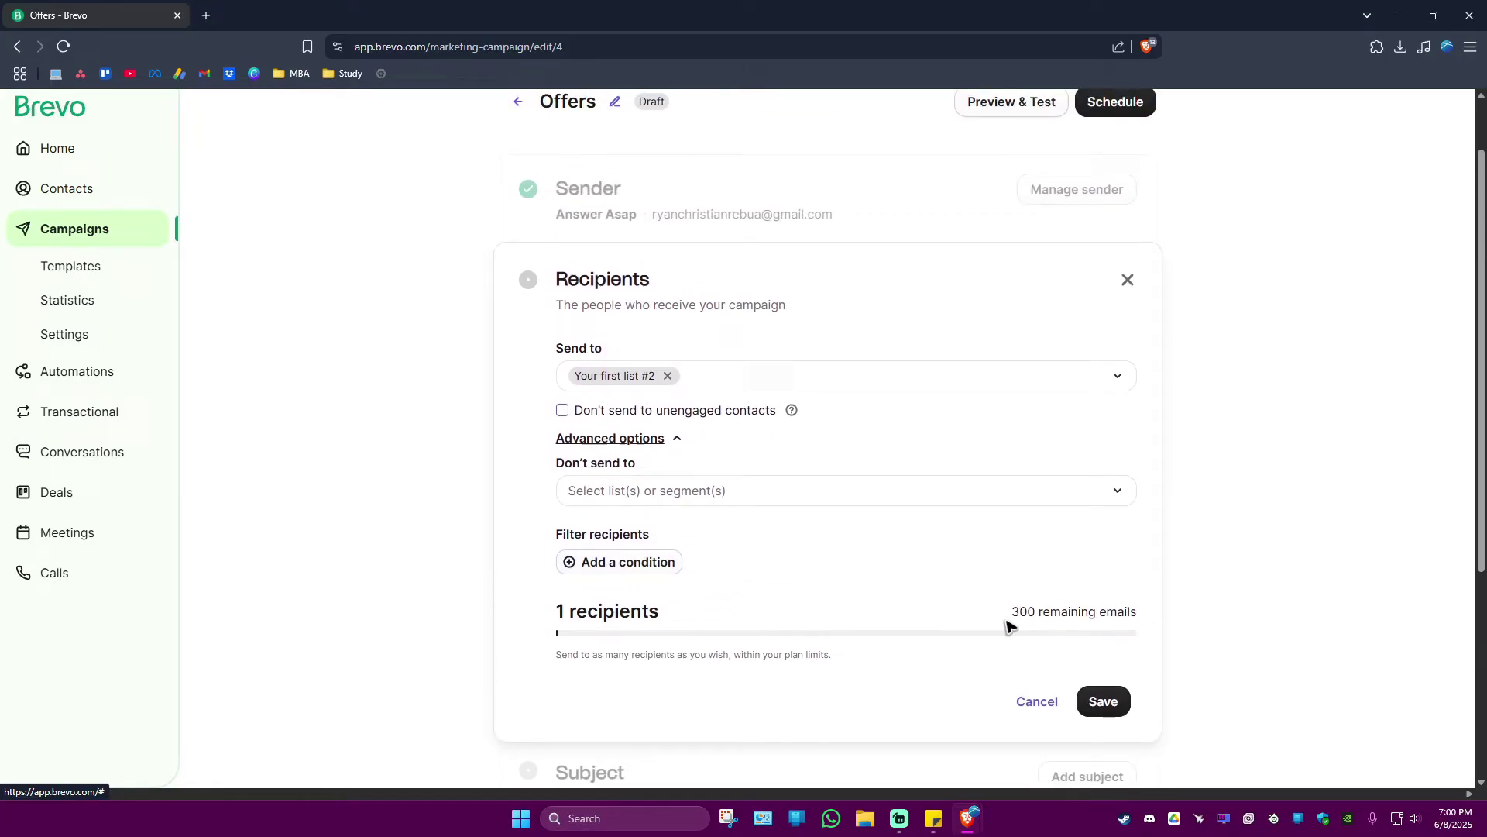
left_click(1115, 705)
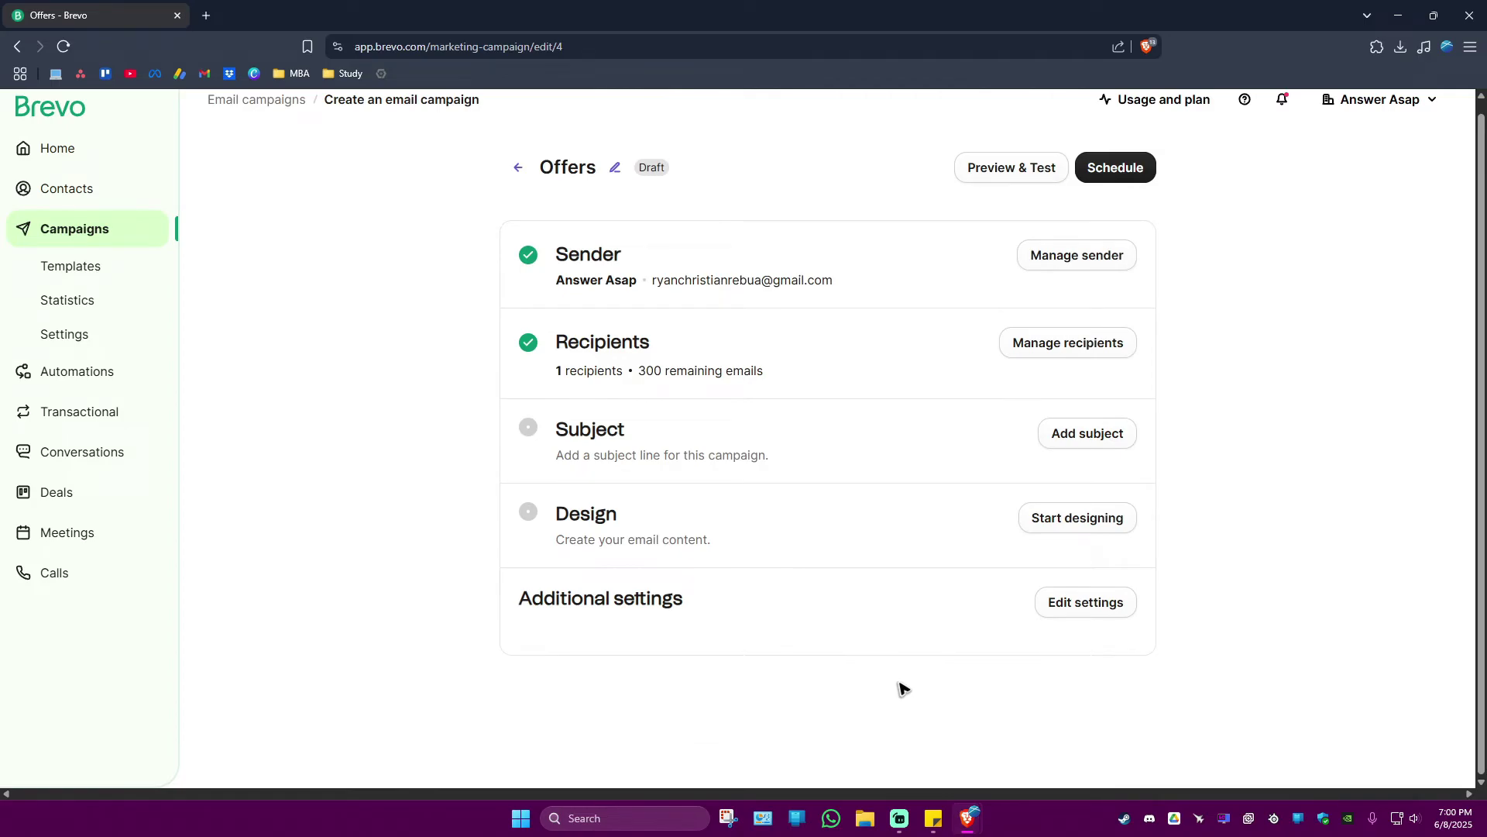
Enter the subject 'Good day!' followed by the FIRSTNAME contact attribute.
left_click(1078, 439)
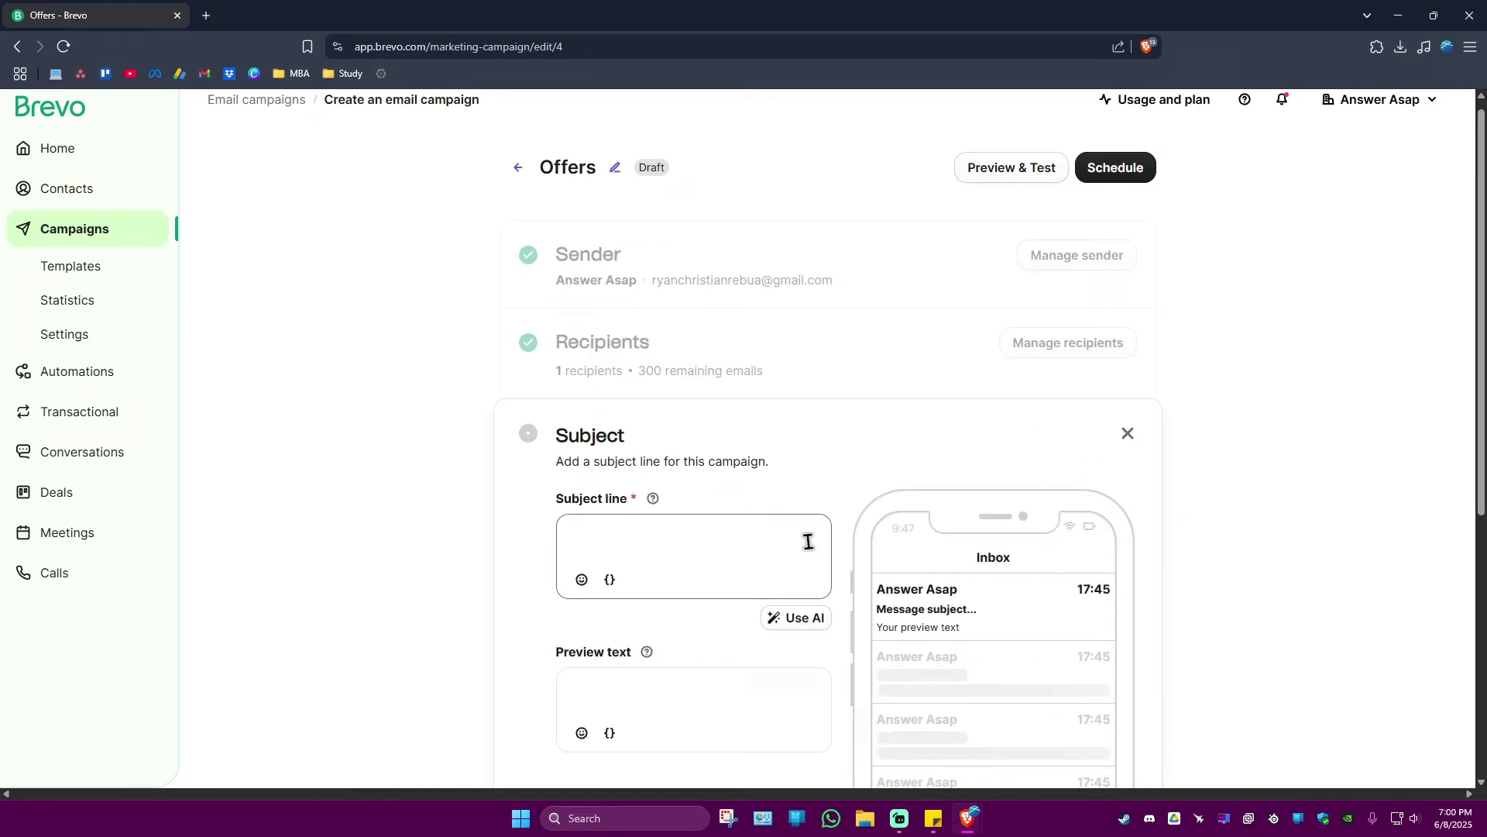
scroll(697, 434, "down", 2)
left_click(584, 365)
type("Goo")
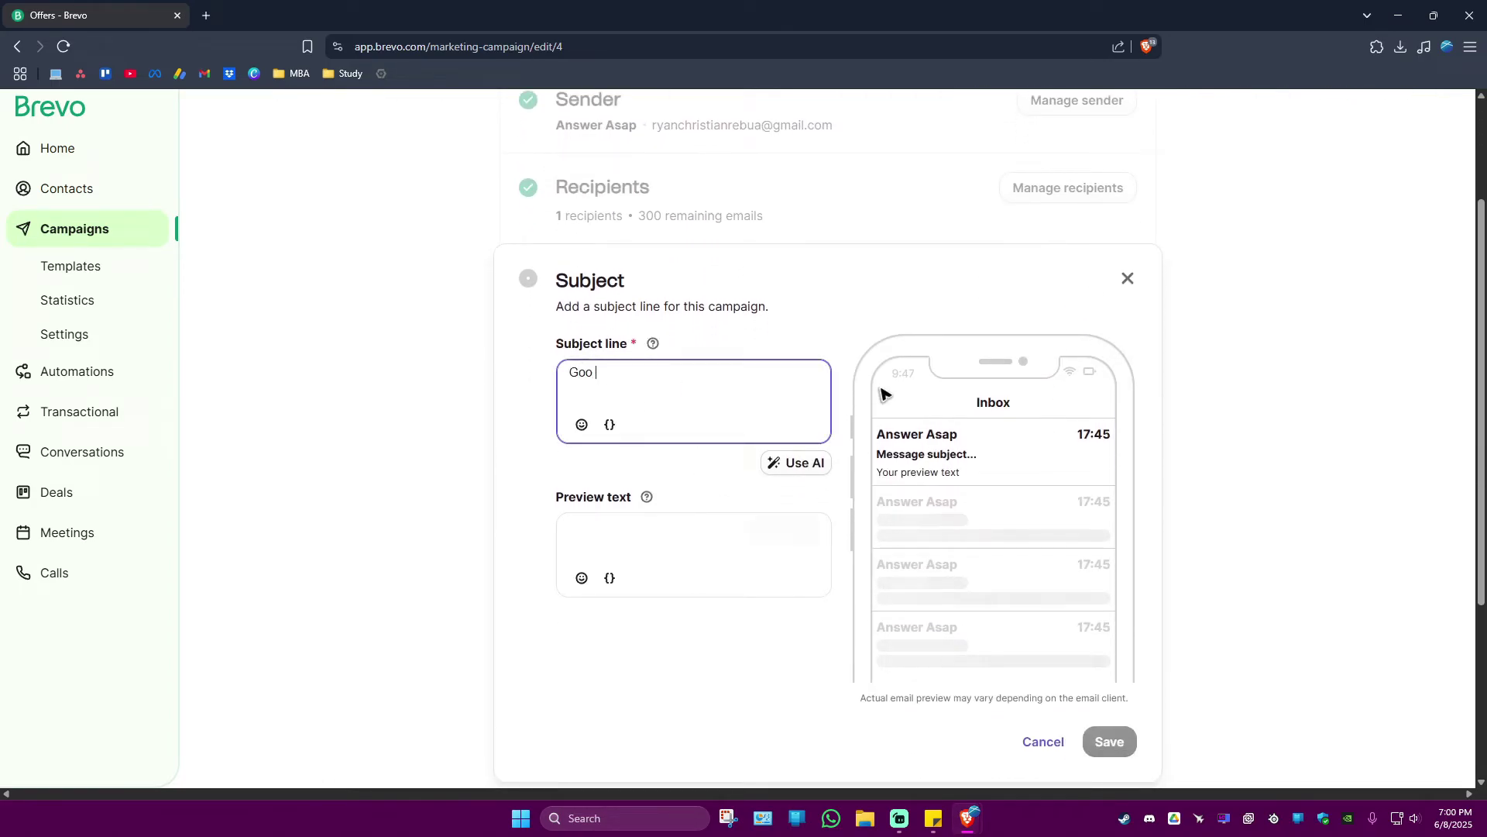
type("d day!")
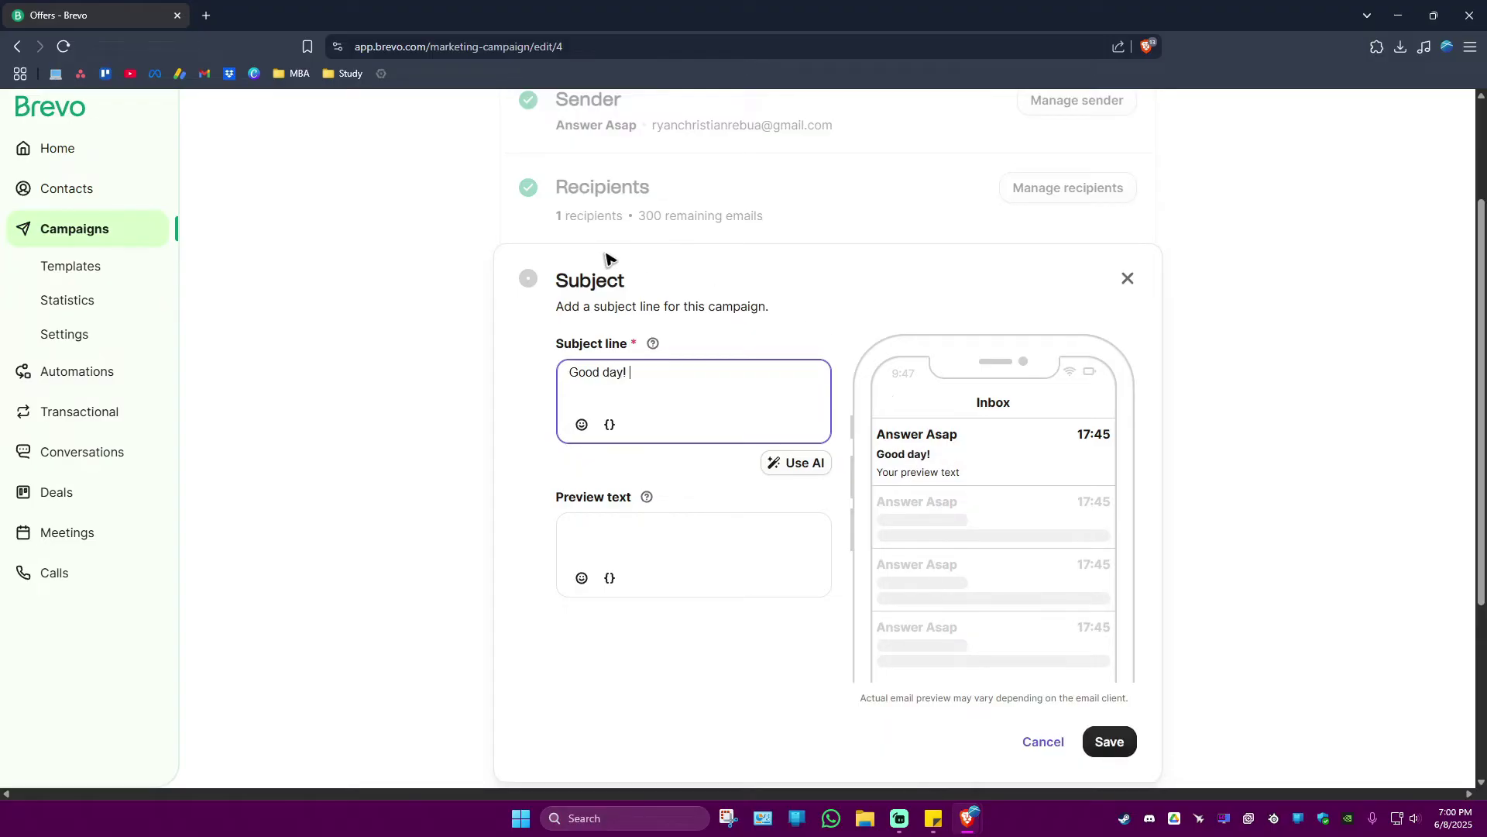
left_click(611, 428)
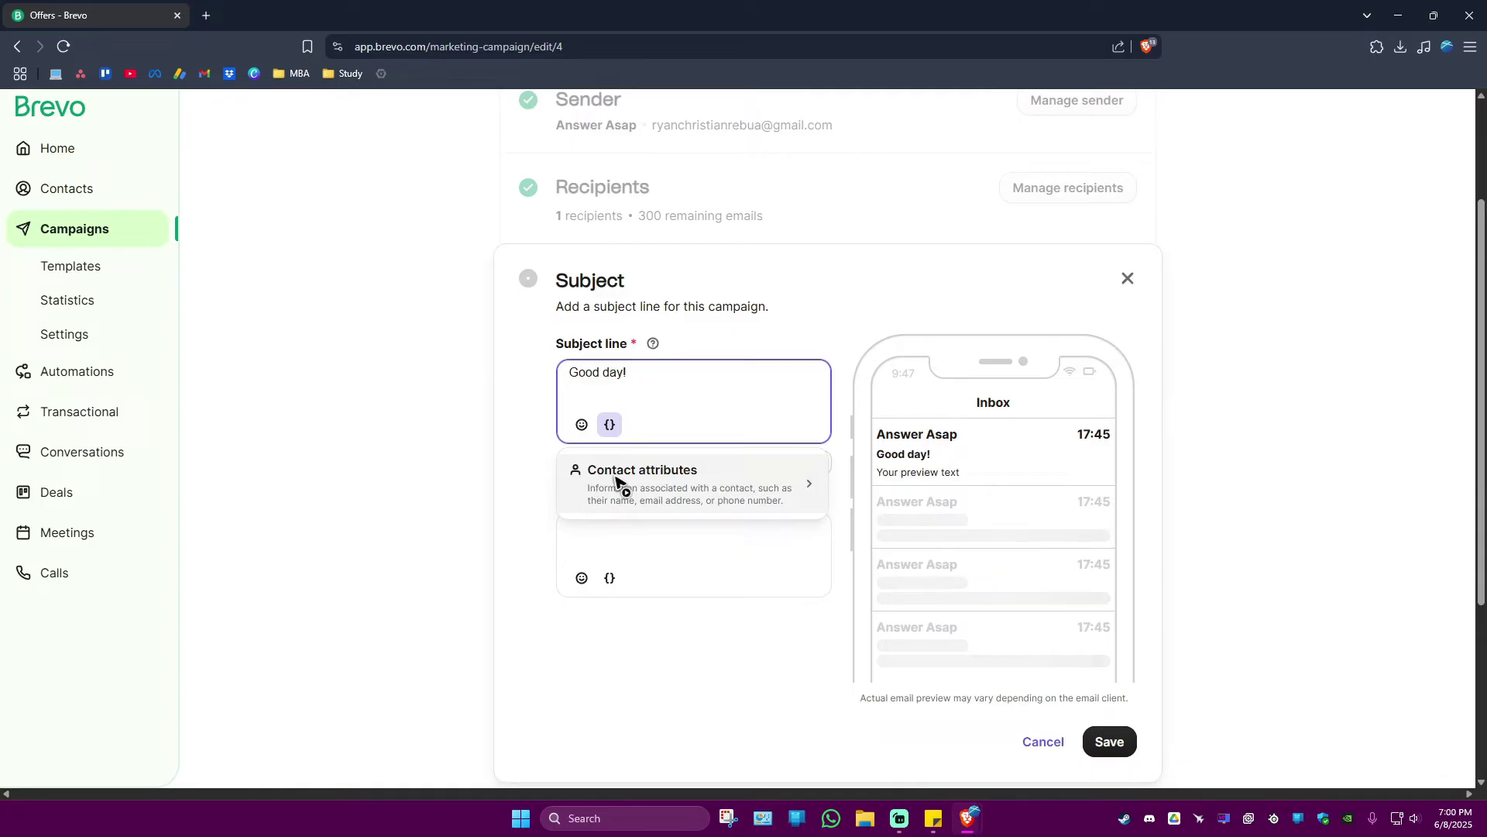
left_click(617, 482)
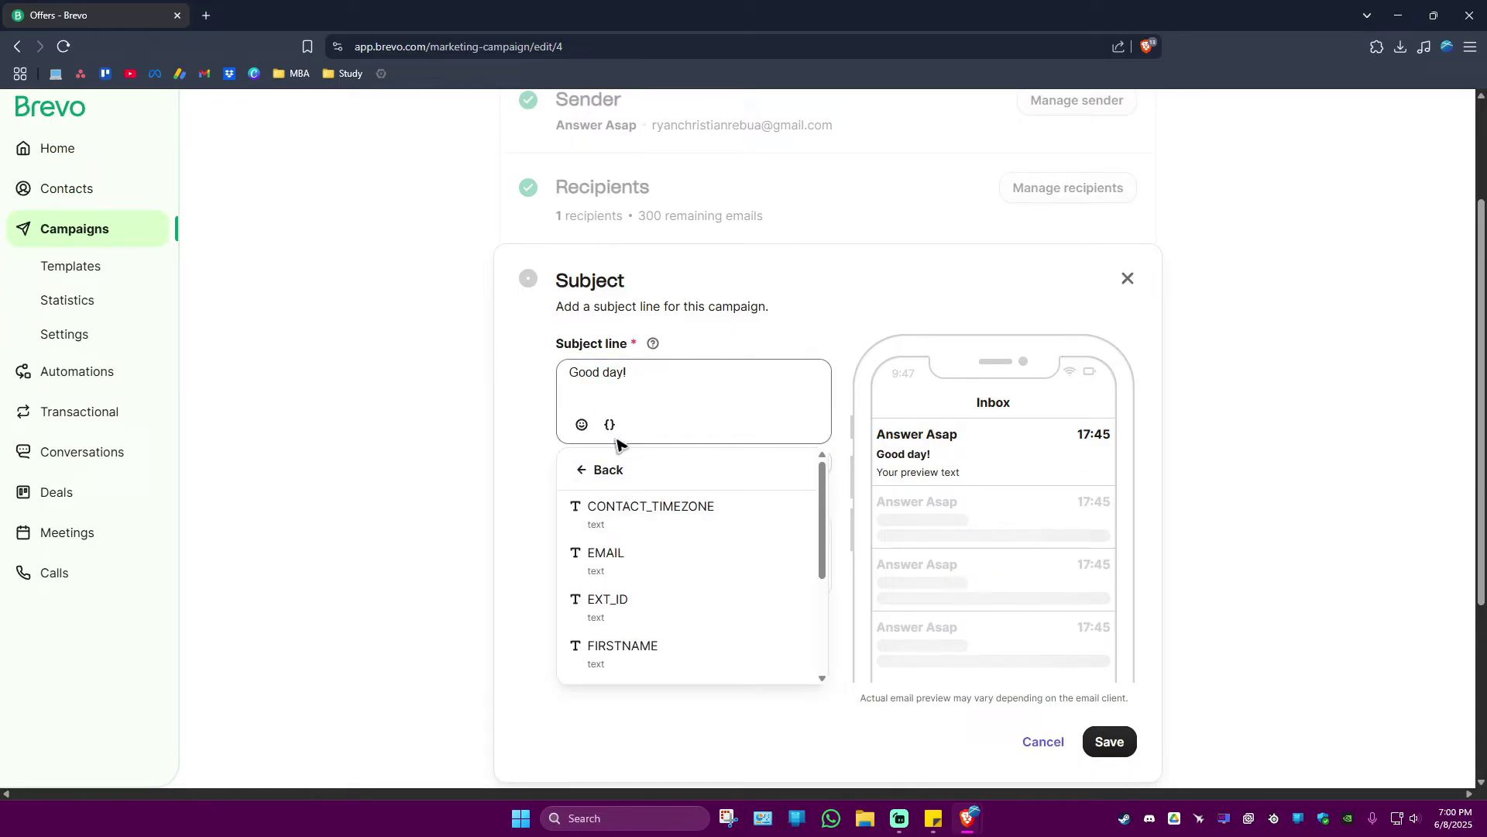
scroll(685, 555, "down", 3)
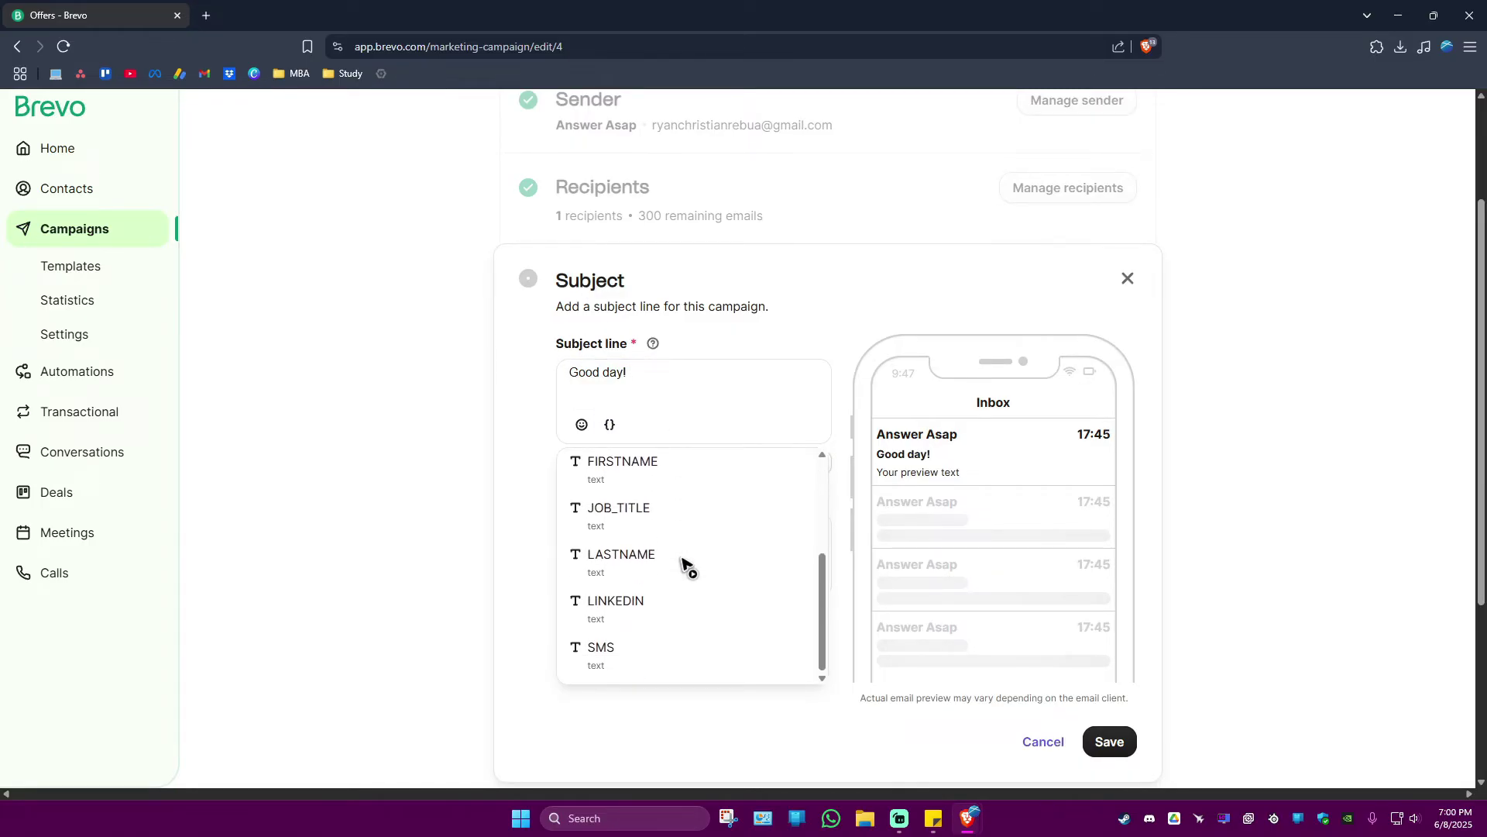
scroll(695, 562, "up", 1)
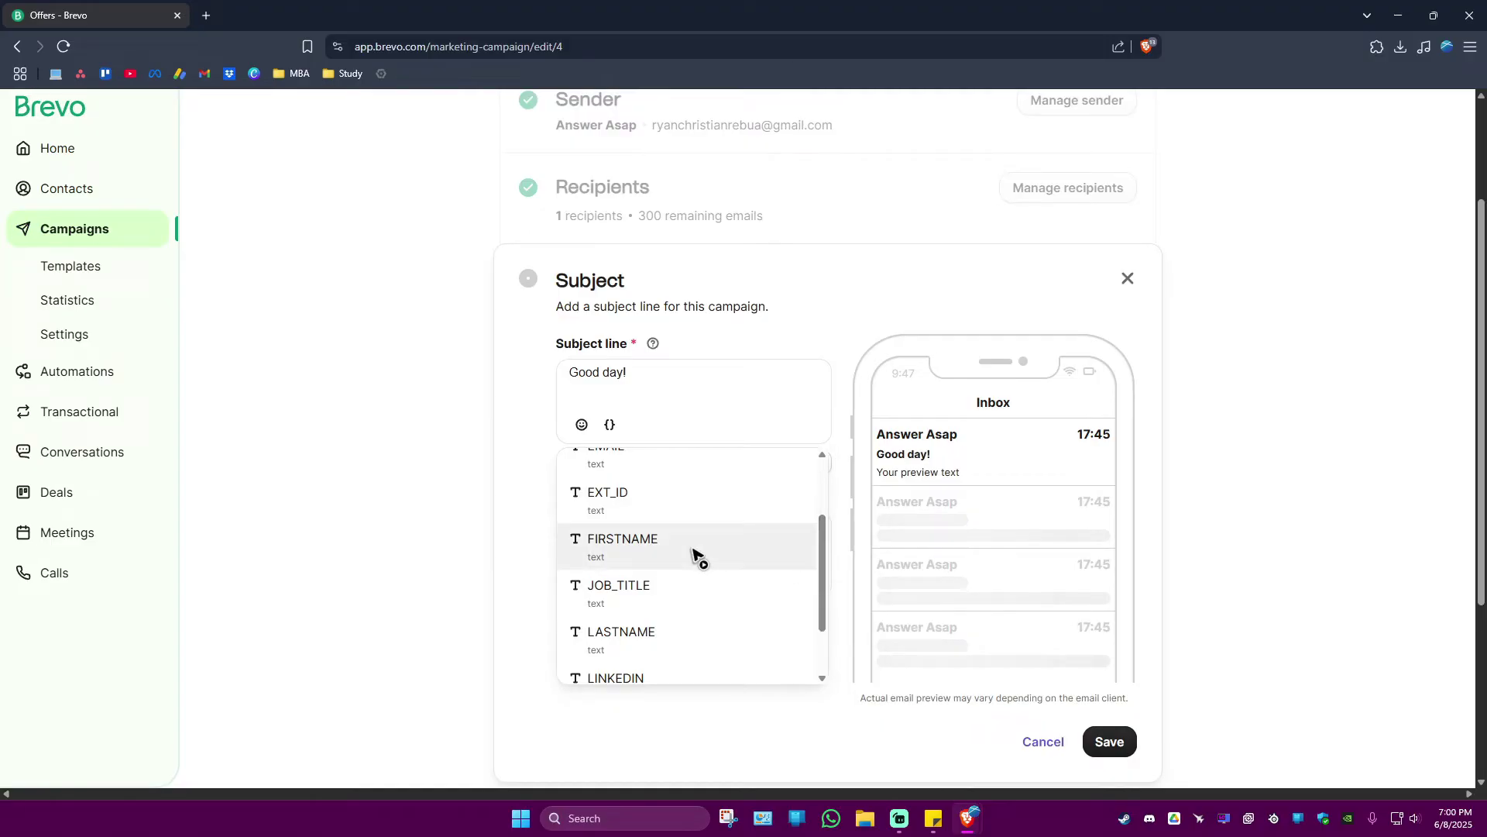
left_click(697, 556)
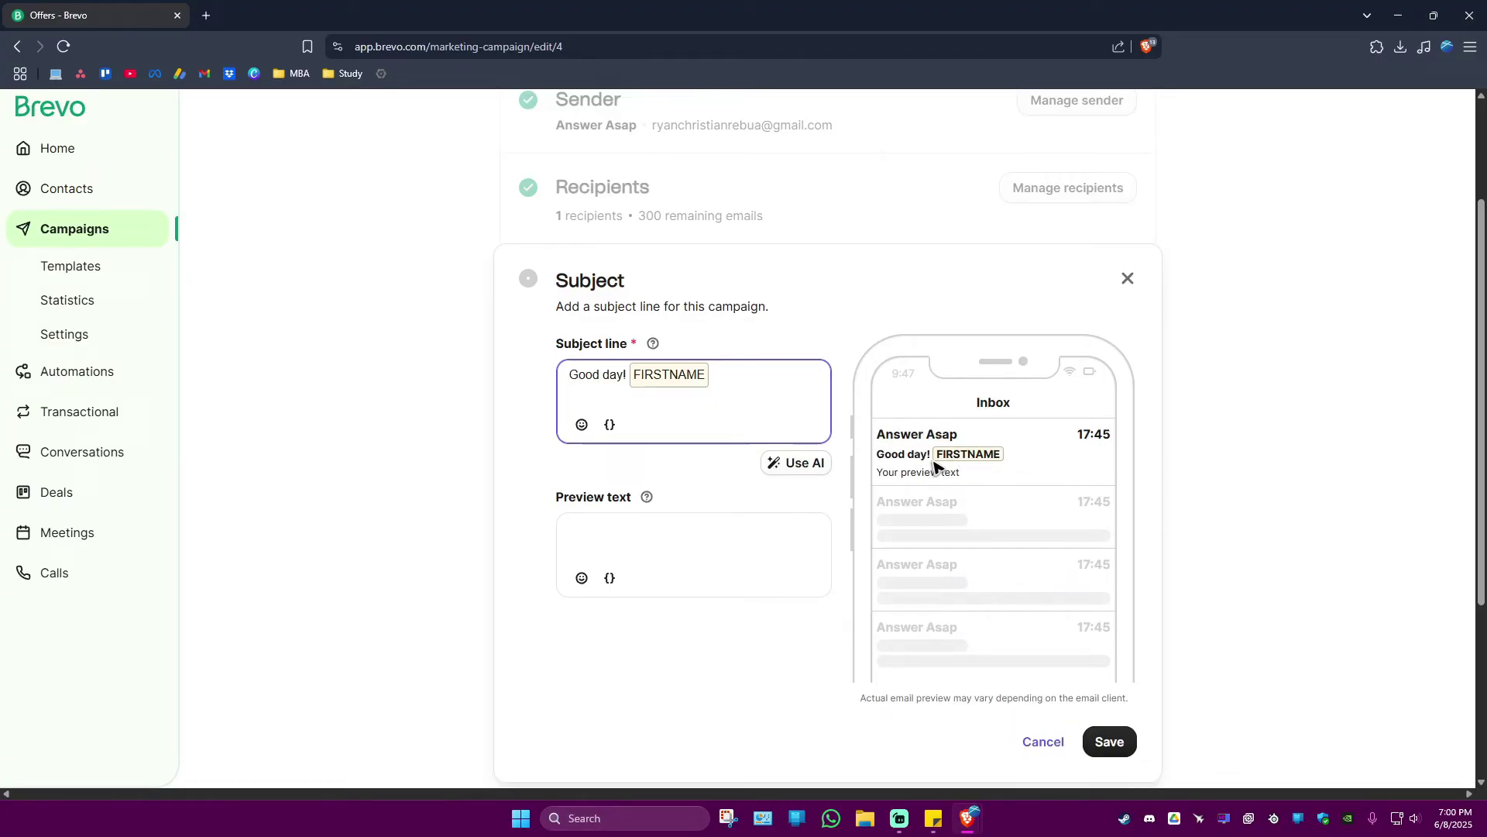
Add the preview text 'Read this email' and save the subject settings.
left_click(639, 542)
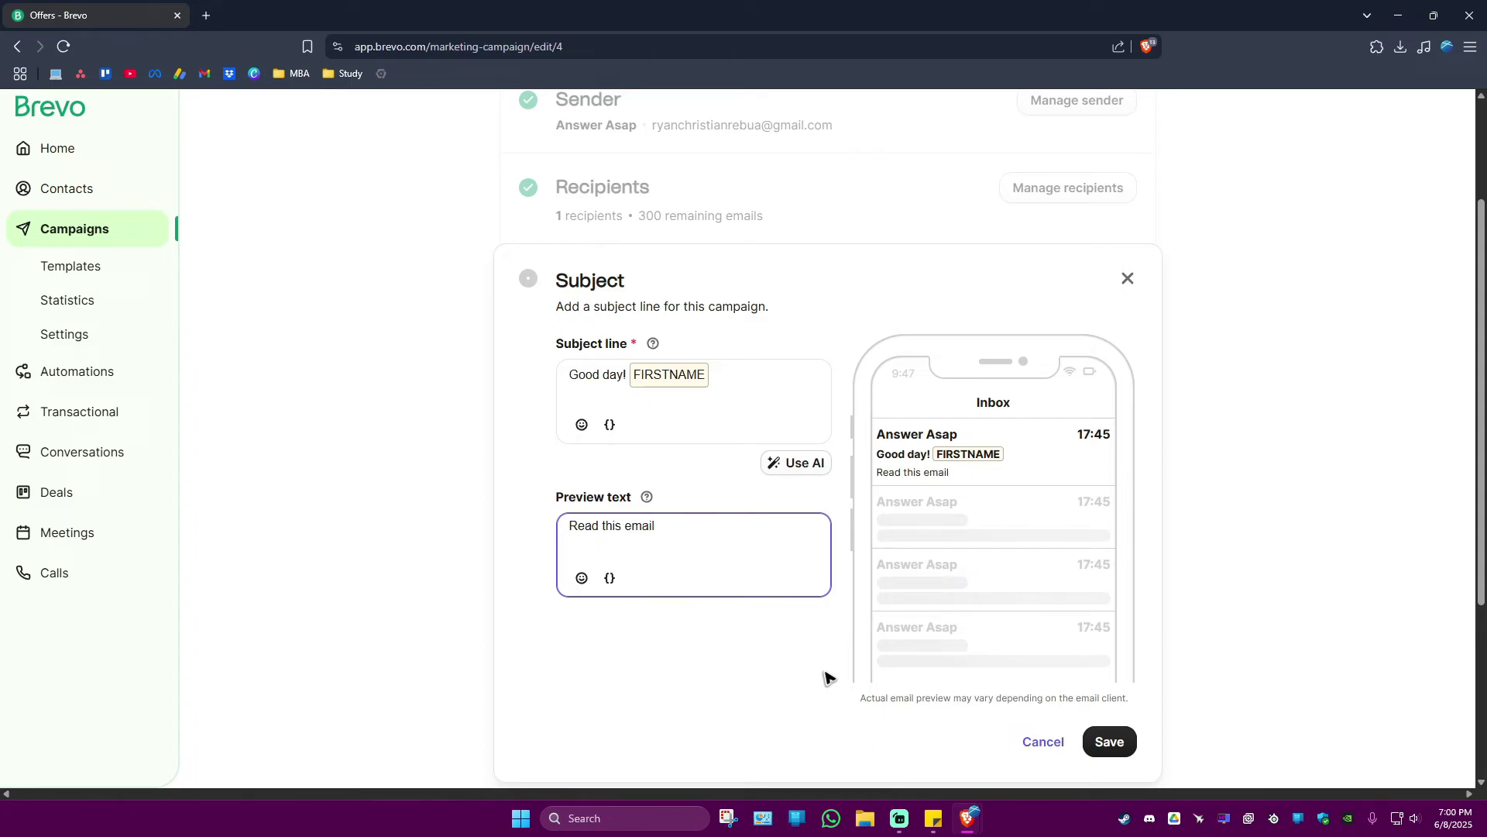
left_click(750, 717)
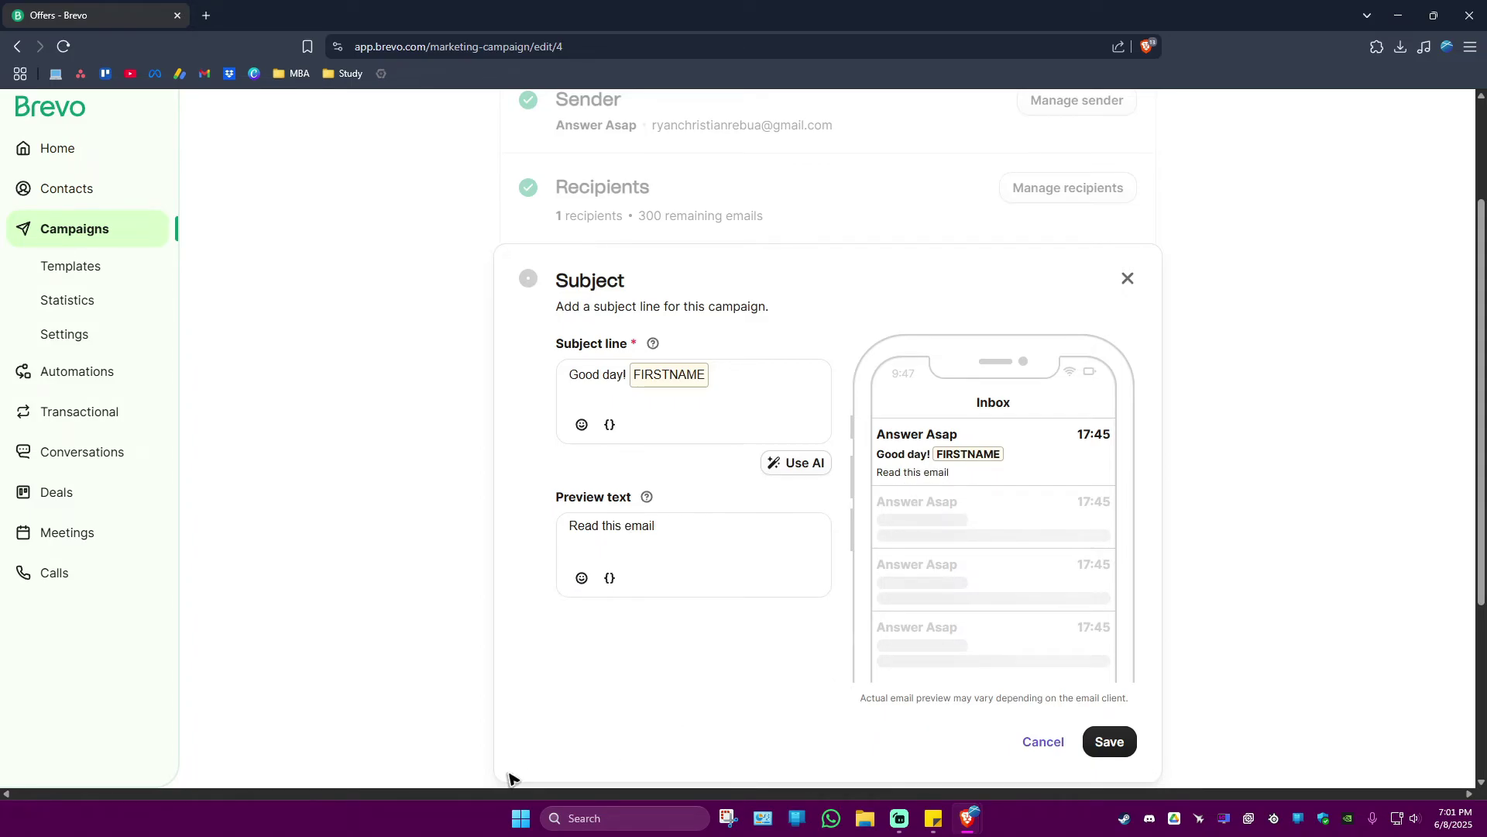
left_click(1110, 744)
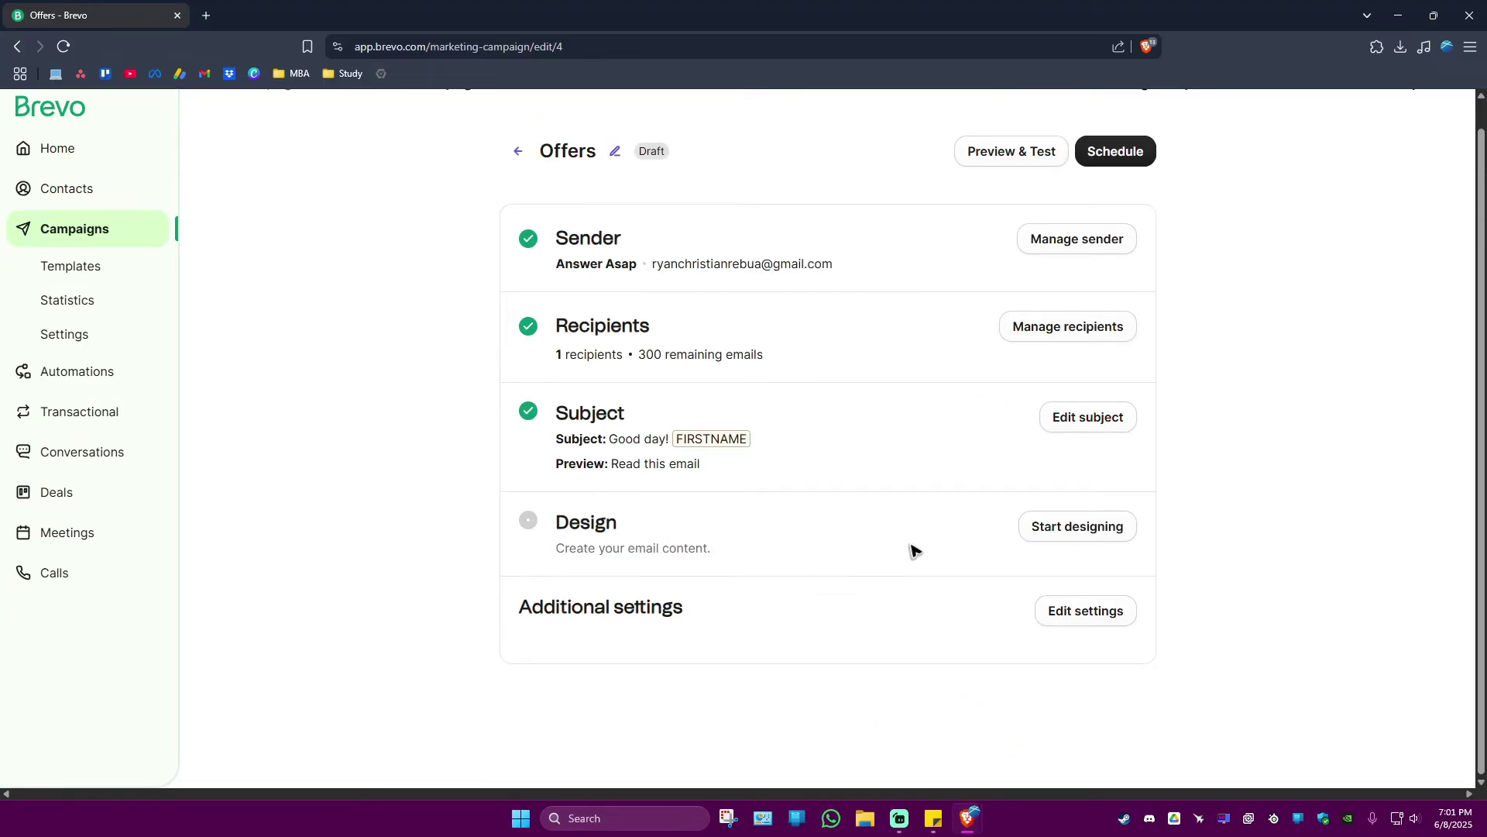
Browse the Template Gallery and use the Premium benefits template for the Offers email.
left_click(1076, 533)
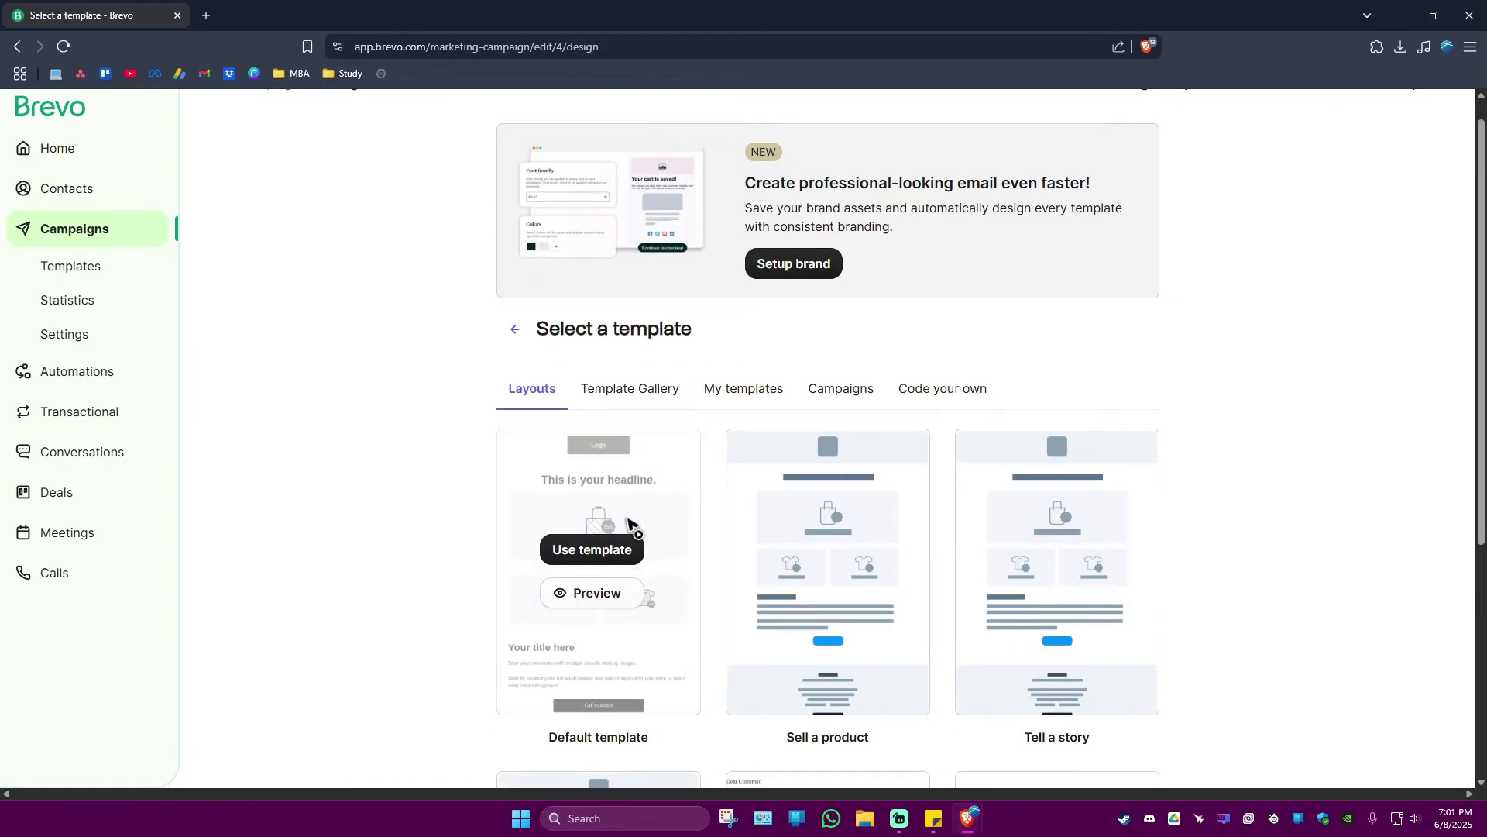
scroll(628, 522, "down", 5)
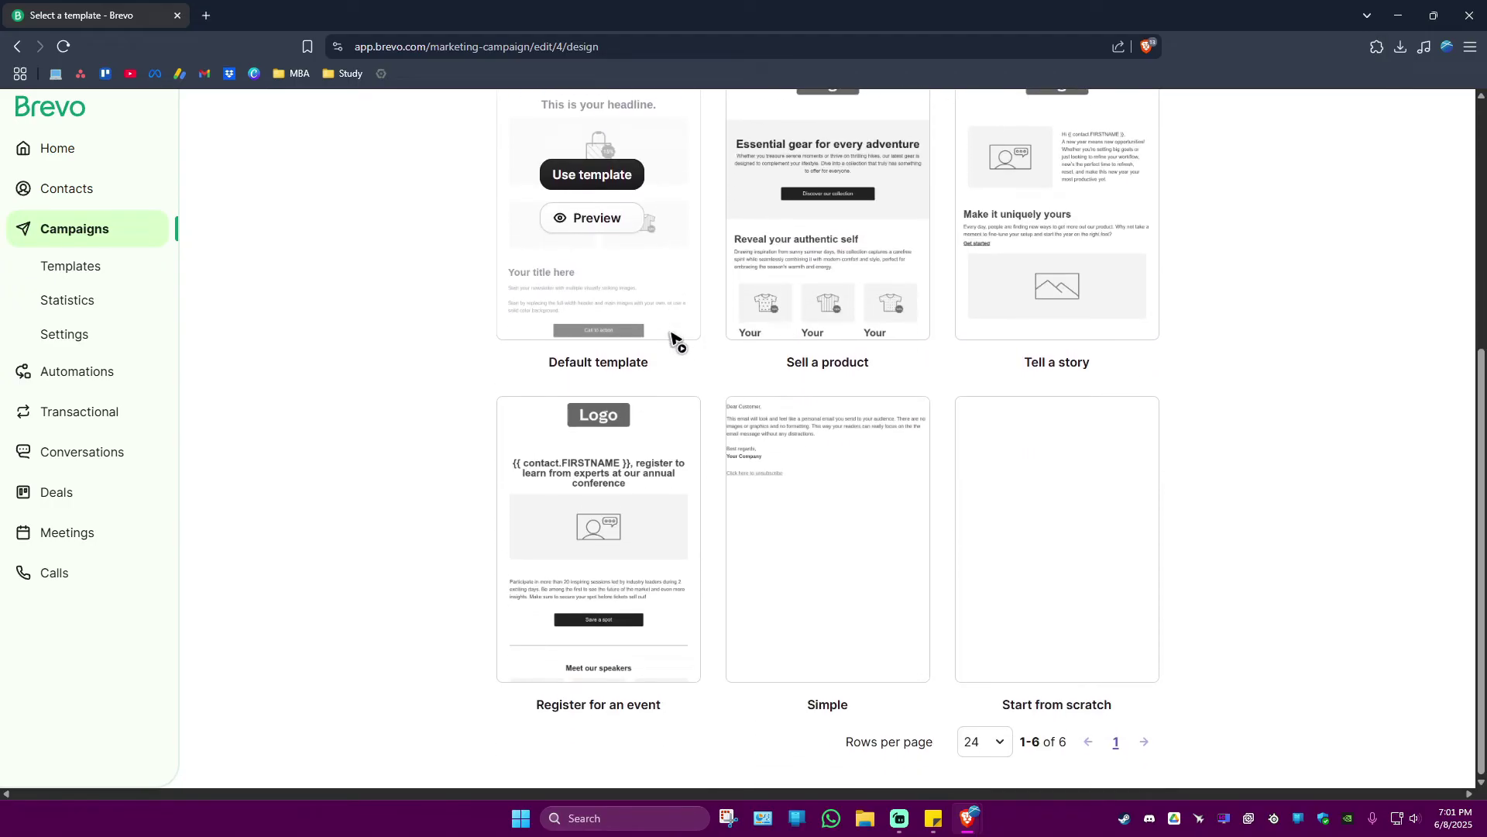
scroll(673, 338, "up", 5)
left_click(642, 423)
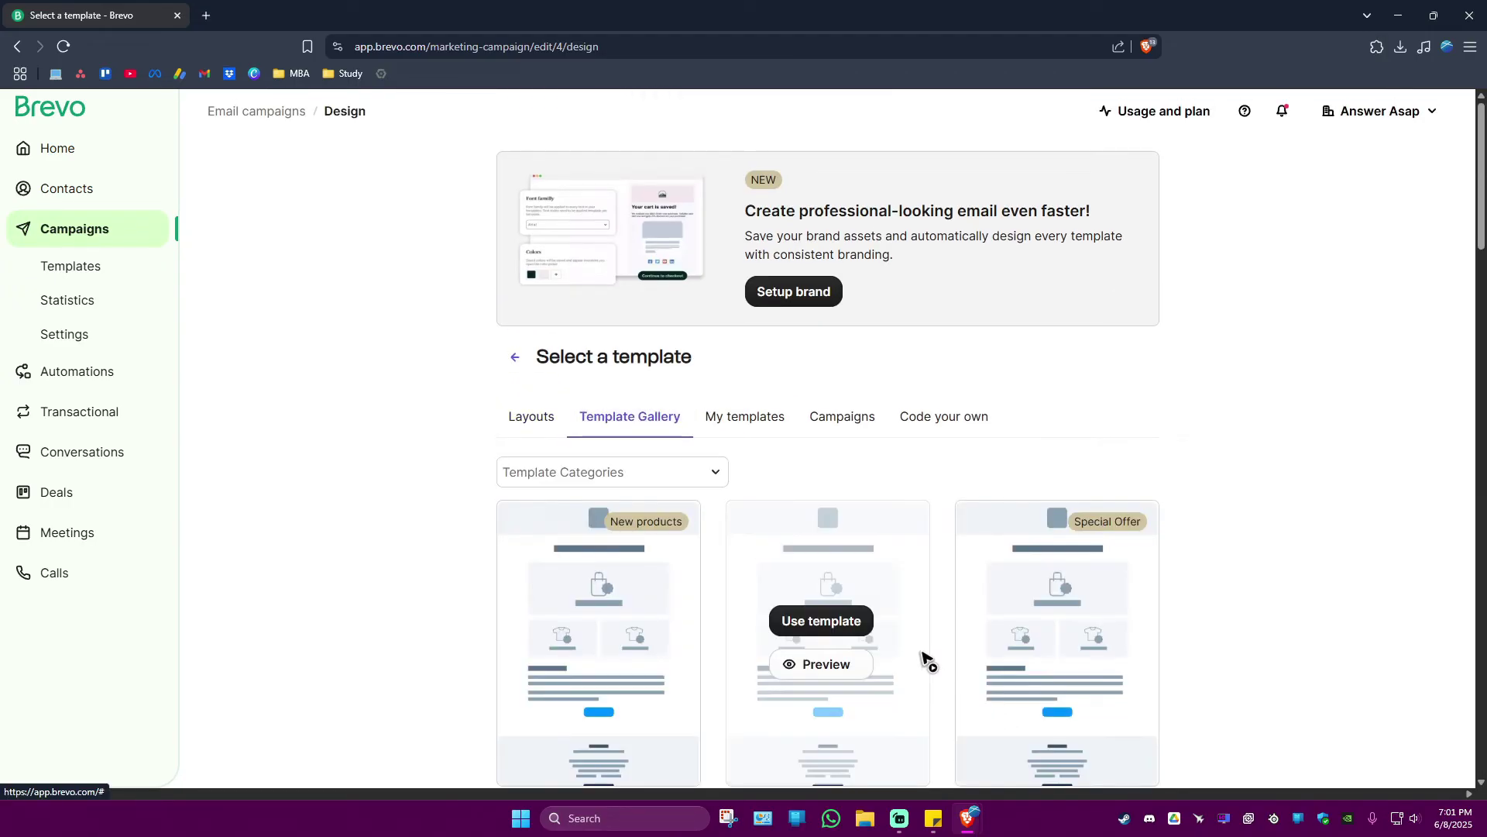
scroll(784, 585, "down", 6)
scroll(791, 552, "up", 3)
scroll(792, 557, "down", 2)
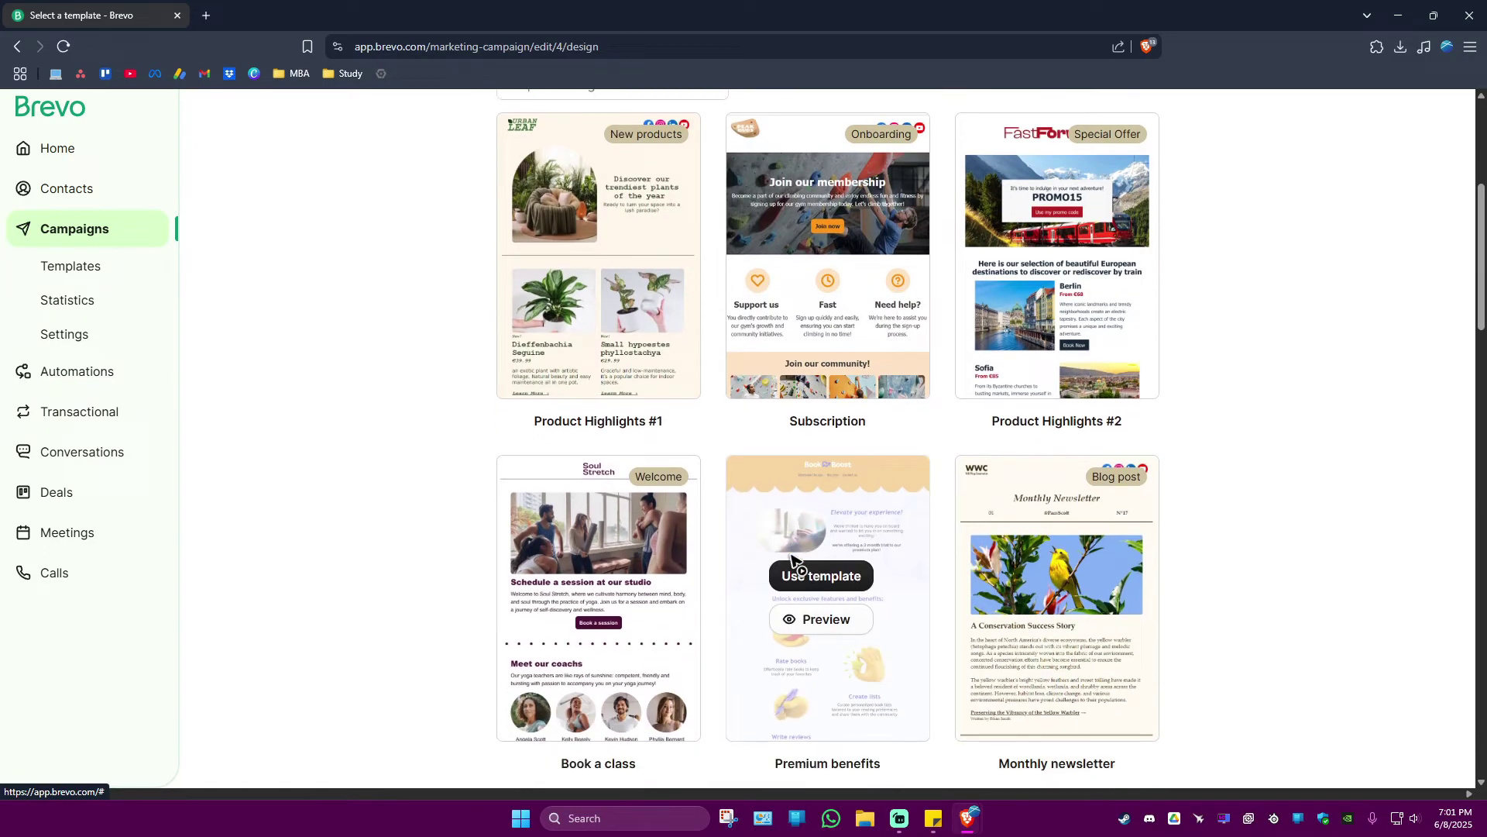
scroll(792, 556, "down", 1)
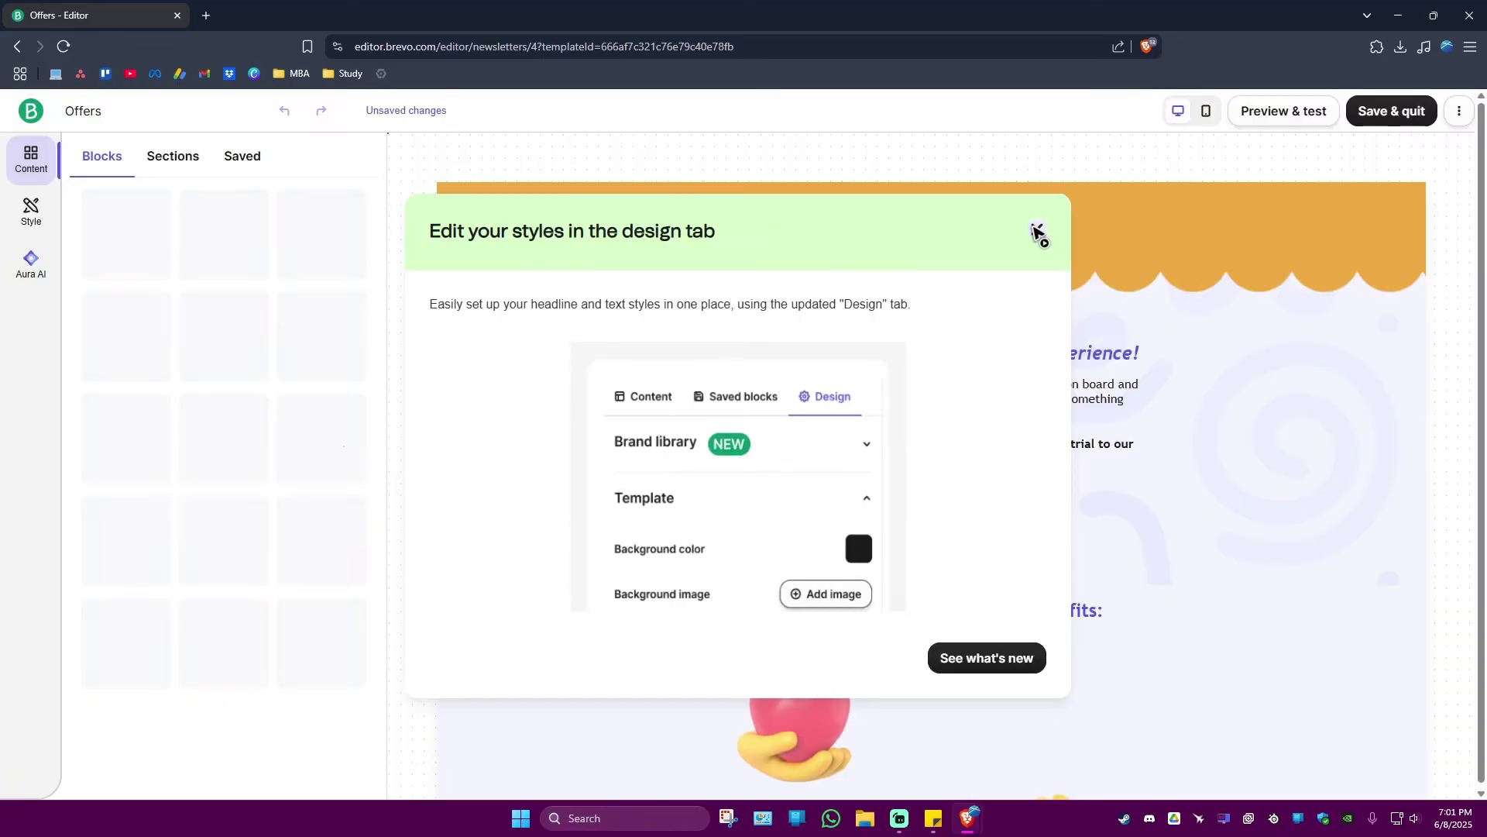
Dismiss the styles announcement and test-type then delete text in the intro paragraph.
left_click(1037, 233)
scroll(973, 398, "down", 3)
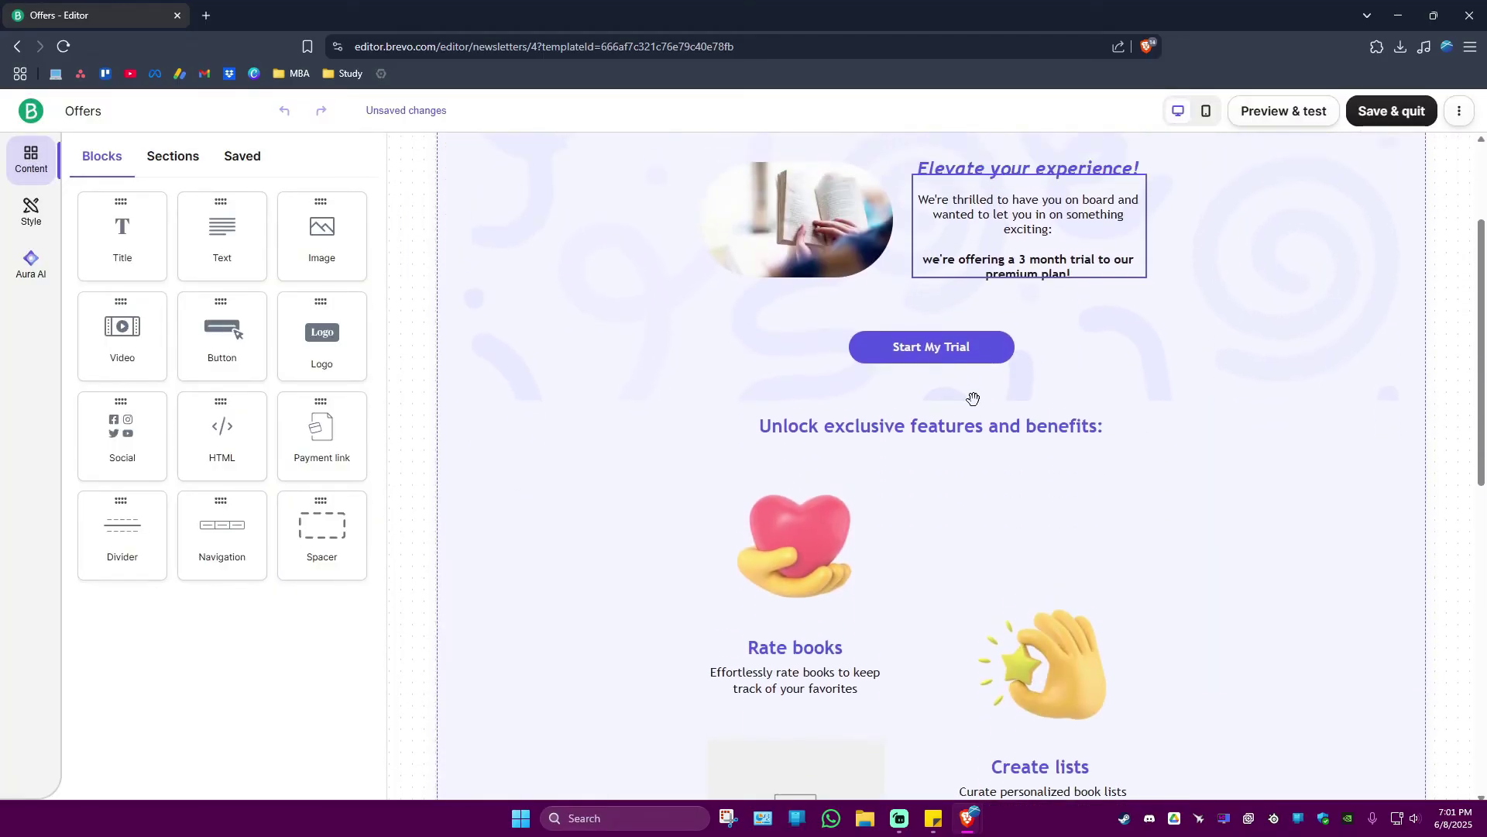
scroll(953, 707, "up", 3)
scroll(973, 624, "down", 2)
scroll(973, 620, "up", 2)
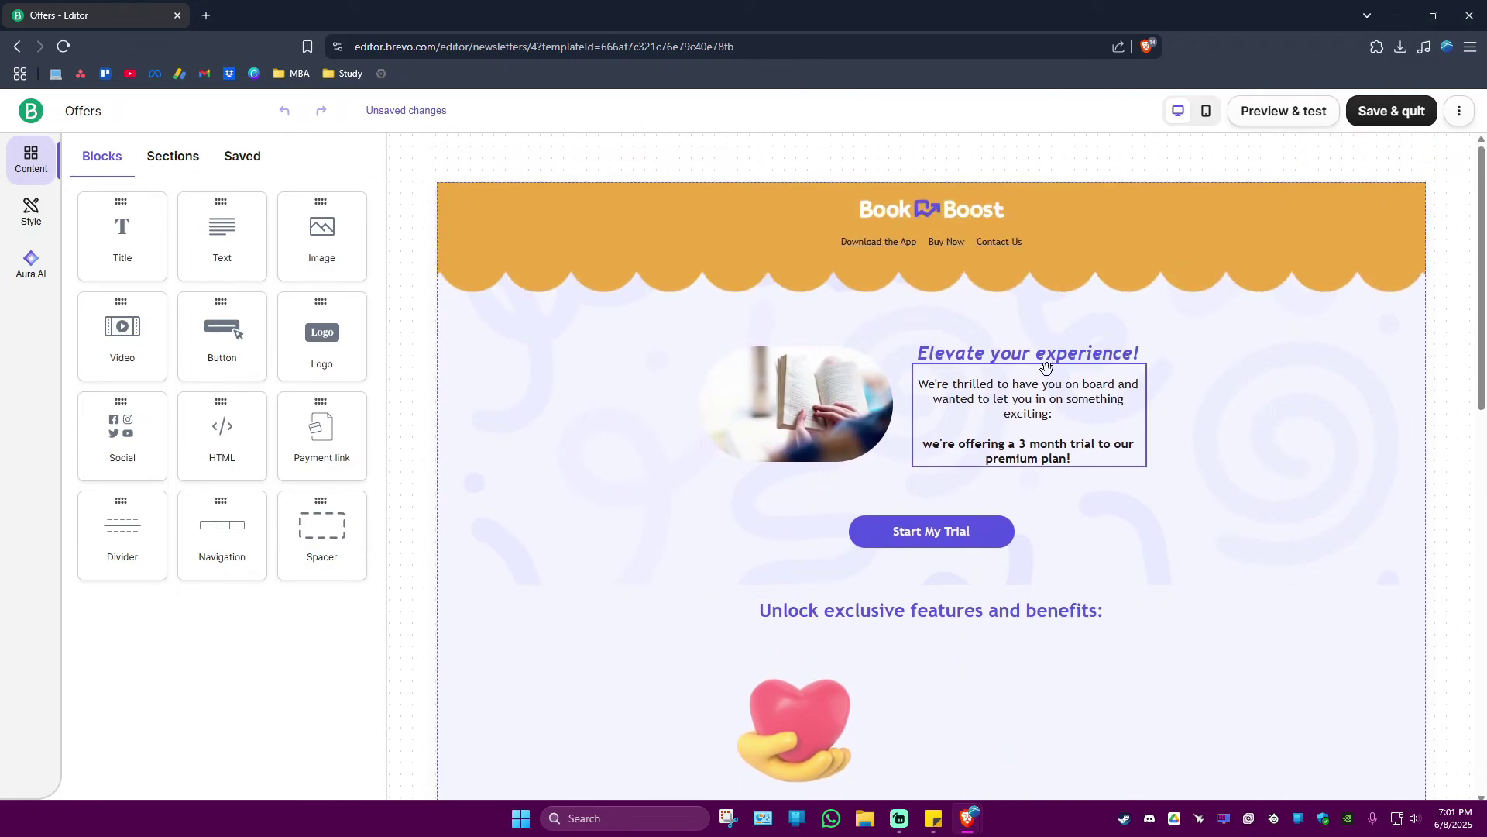
left_click(1092, 427)
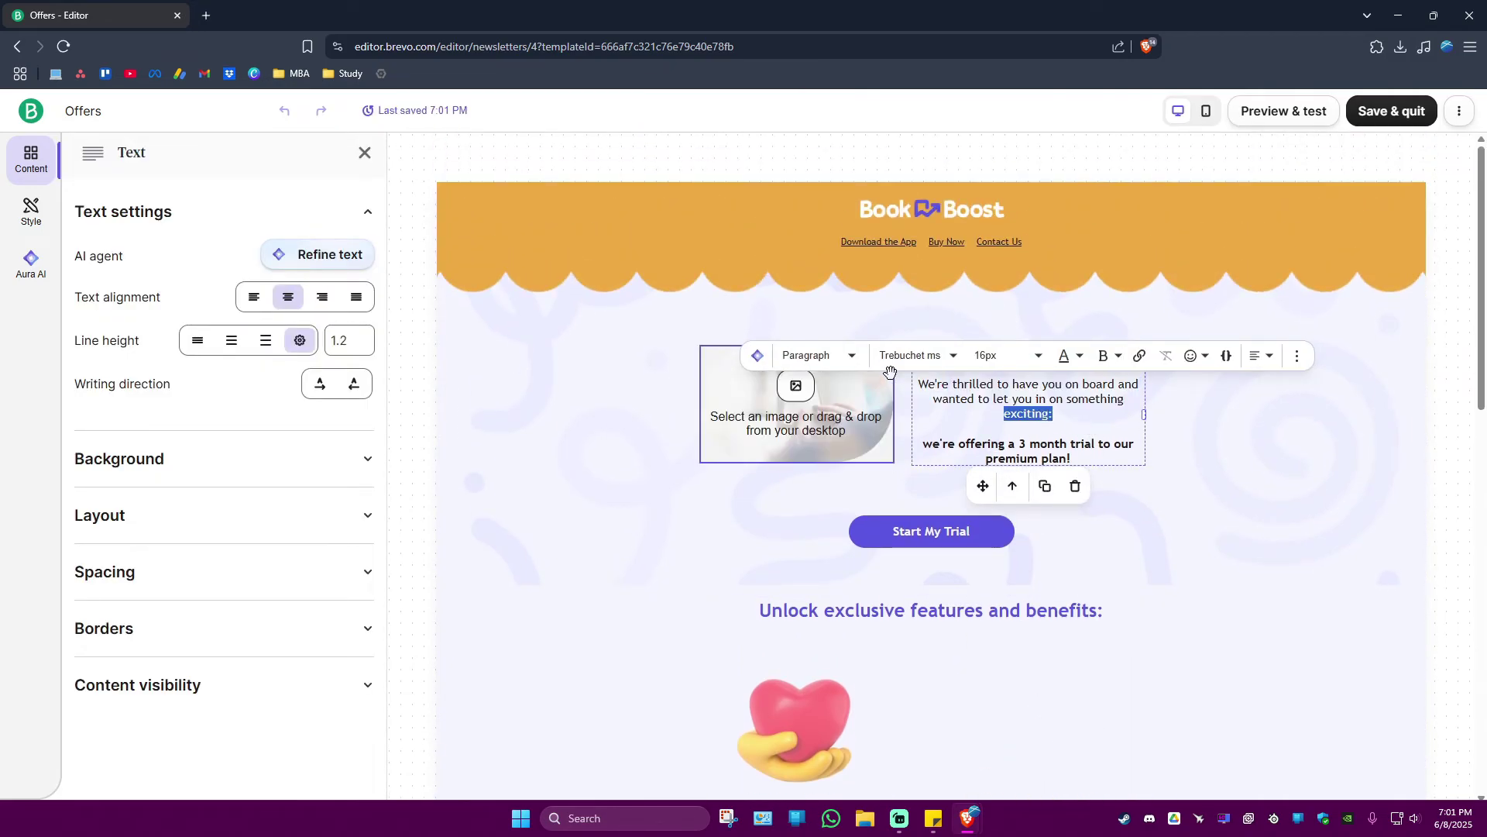
left_click(1063, 400)
type("adada")
key("BackSpace")
key("BackSpace")
key("BackSpace")
key("BackSpace")
key("BackSpace")
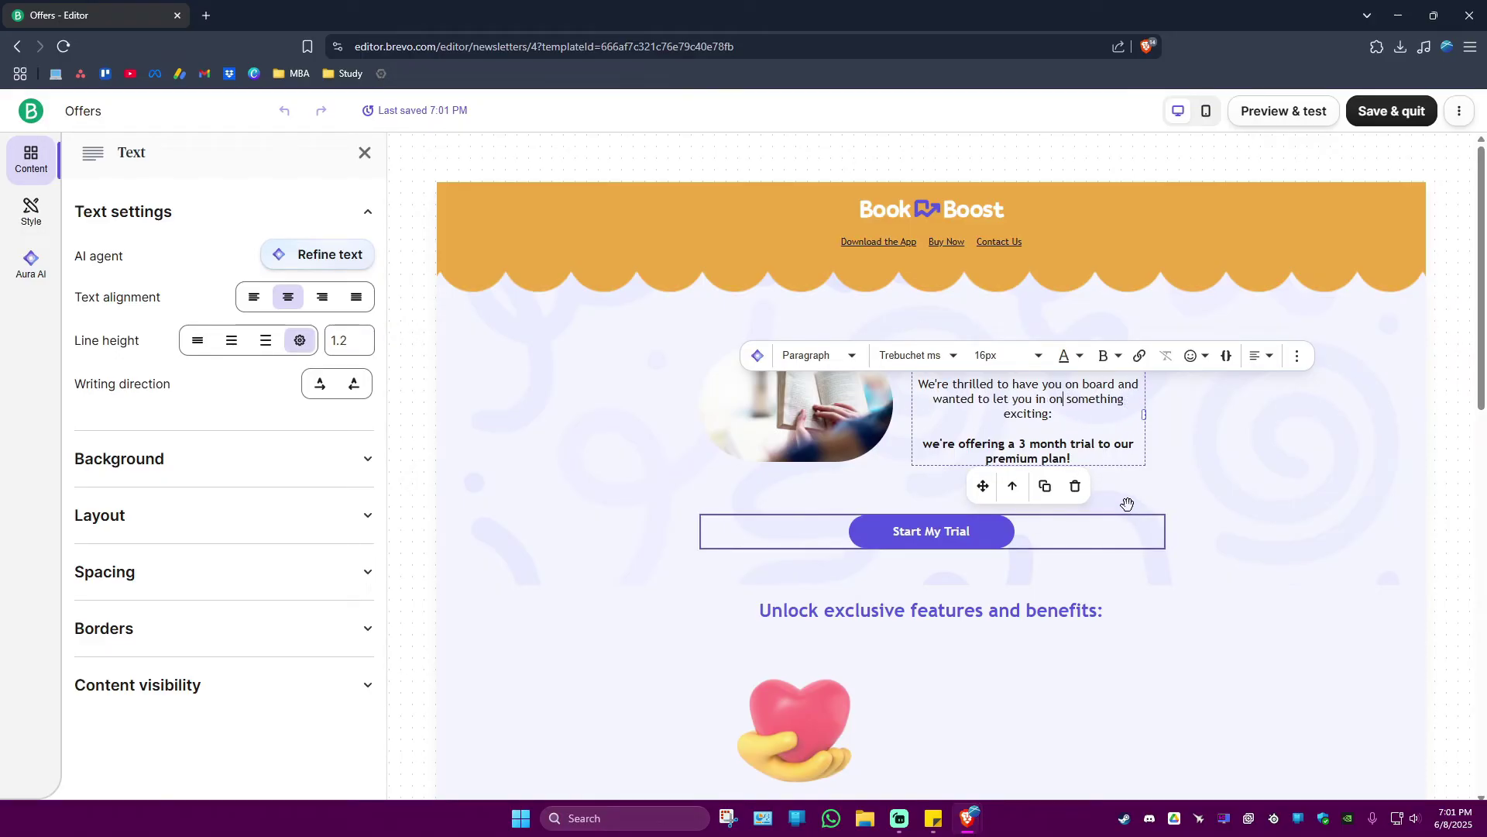
Select the Start My Trial button row, view its spacing, then show the email's Style settings.
left_click(1220, 453)
left_click(948, 536)
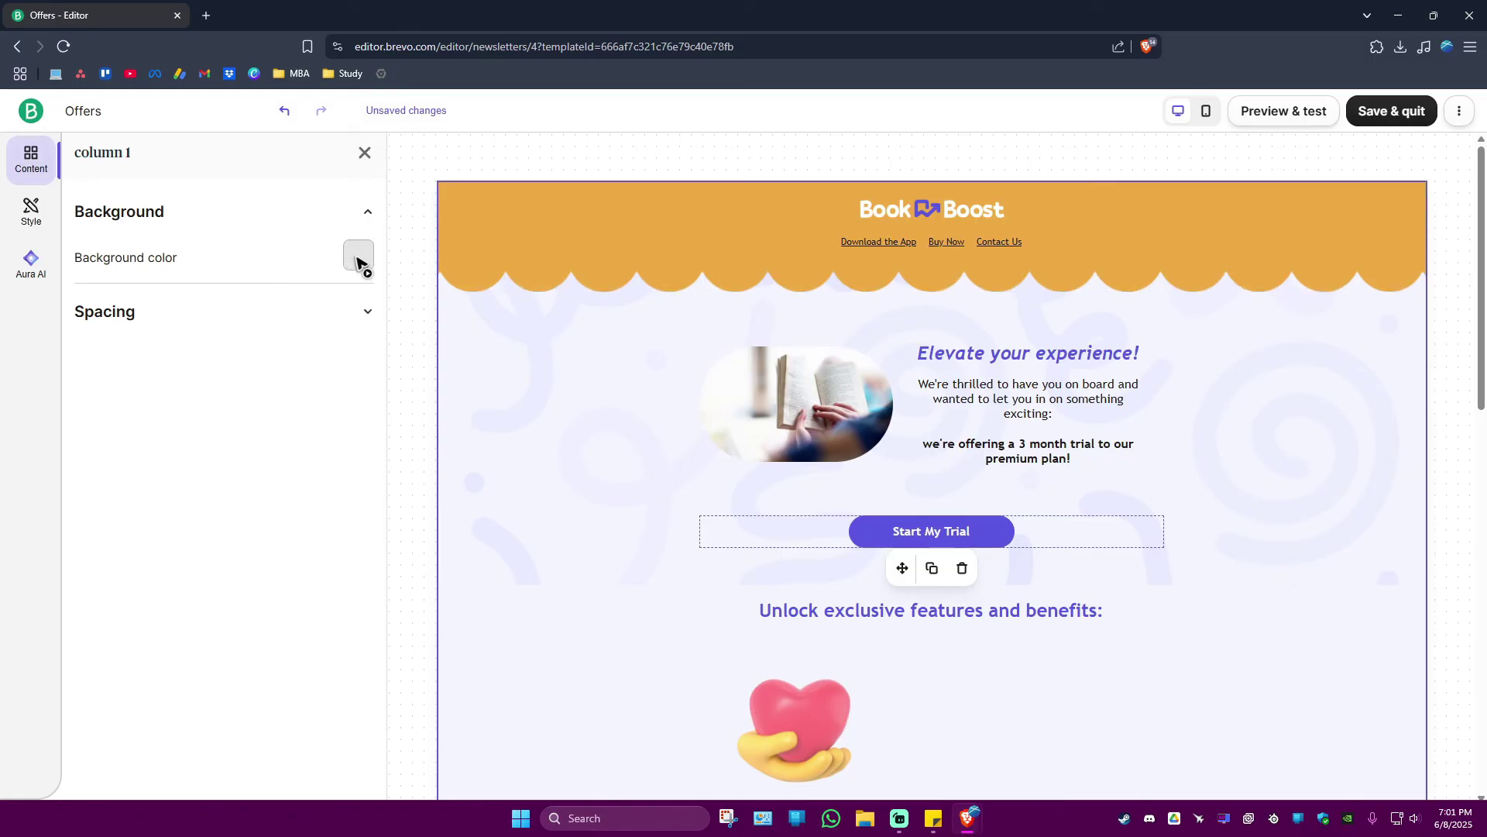
left_click(369, 313)
left_click(31, 211)
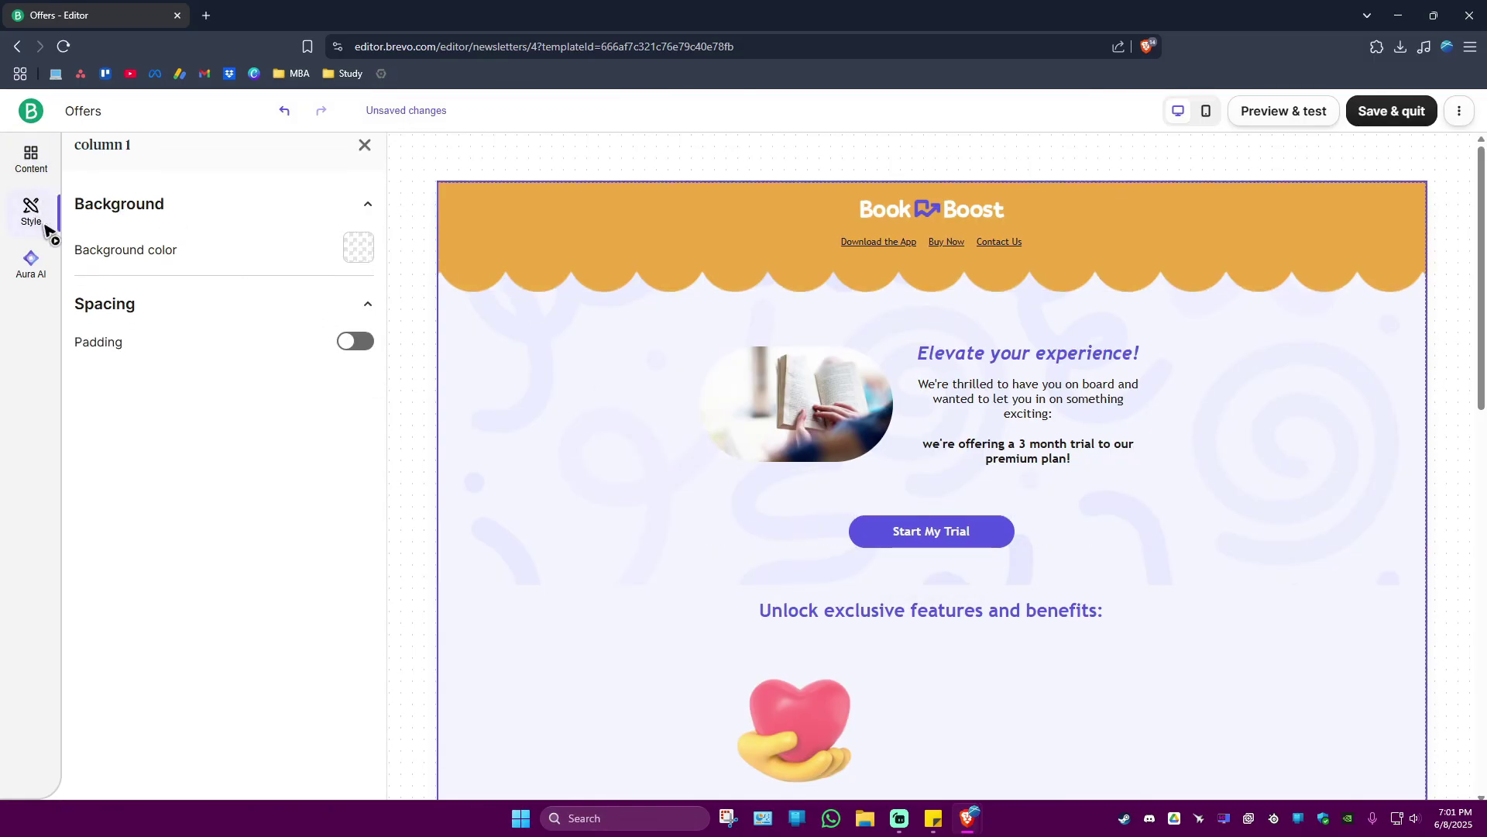
Upload the portrait image from Desktop > Folders and insert it as the template background.
left_click(302, 576)
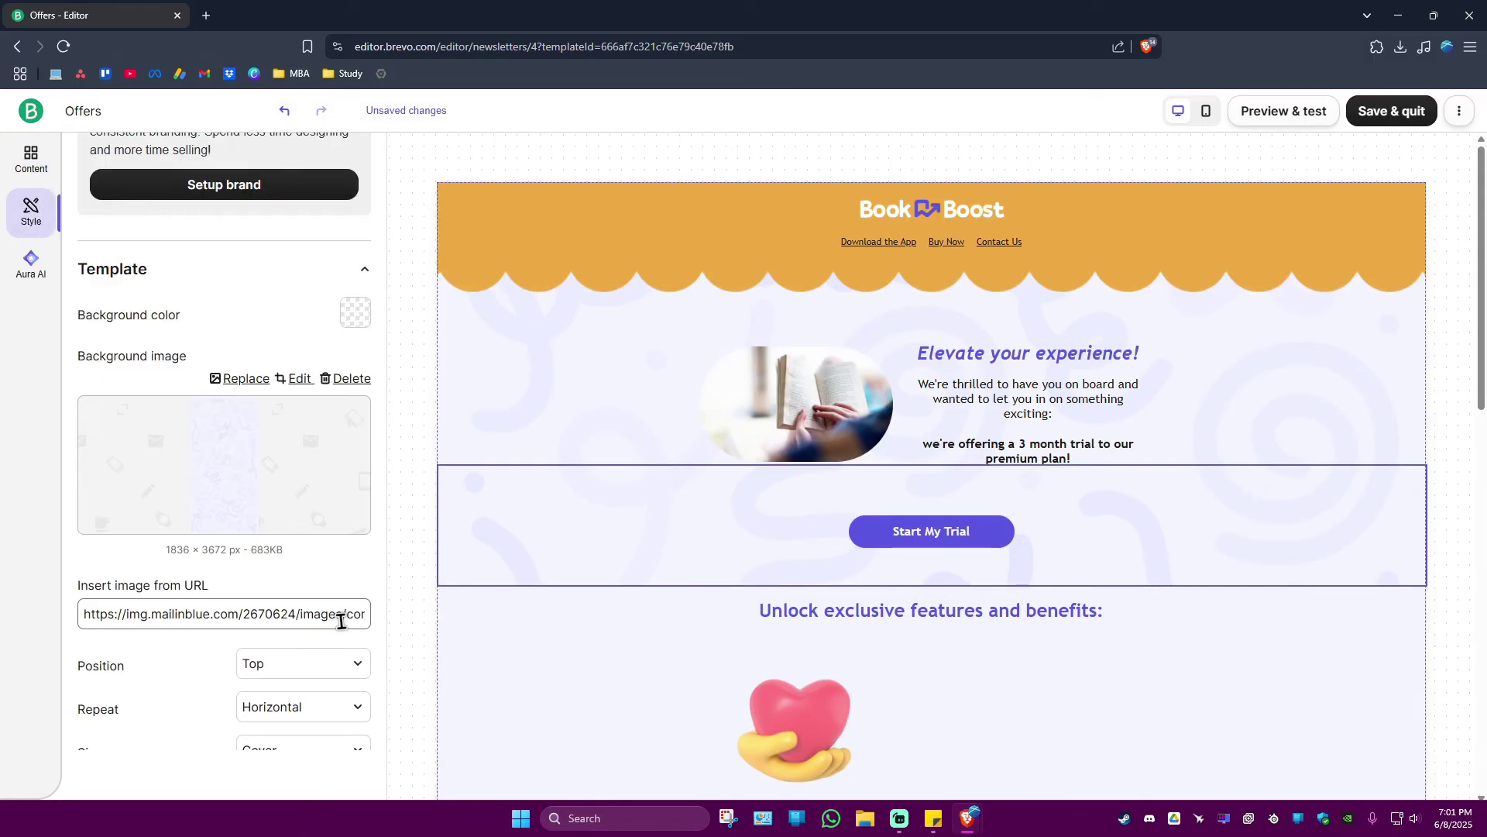
mouse_move(242, 459)
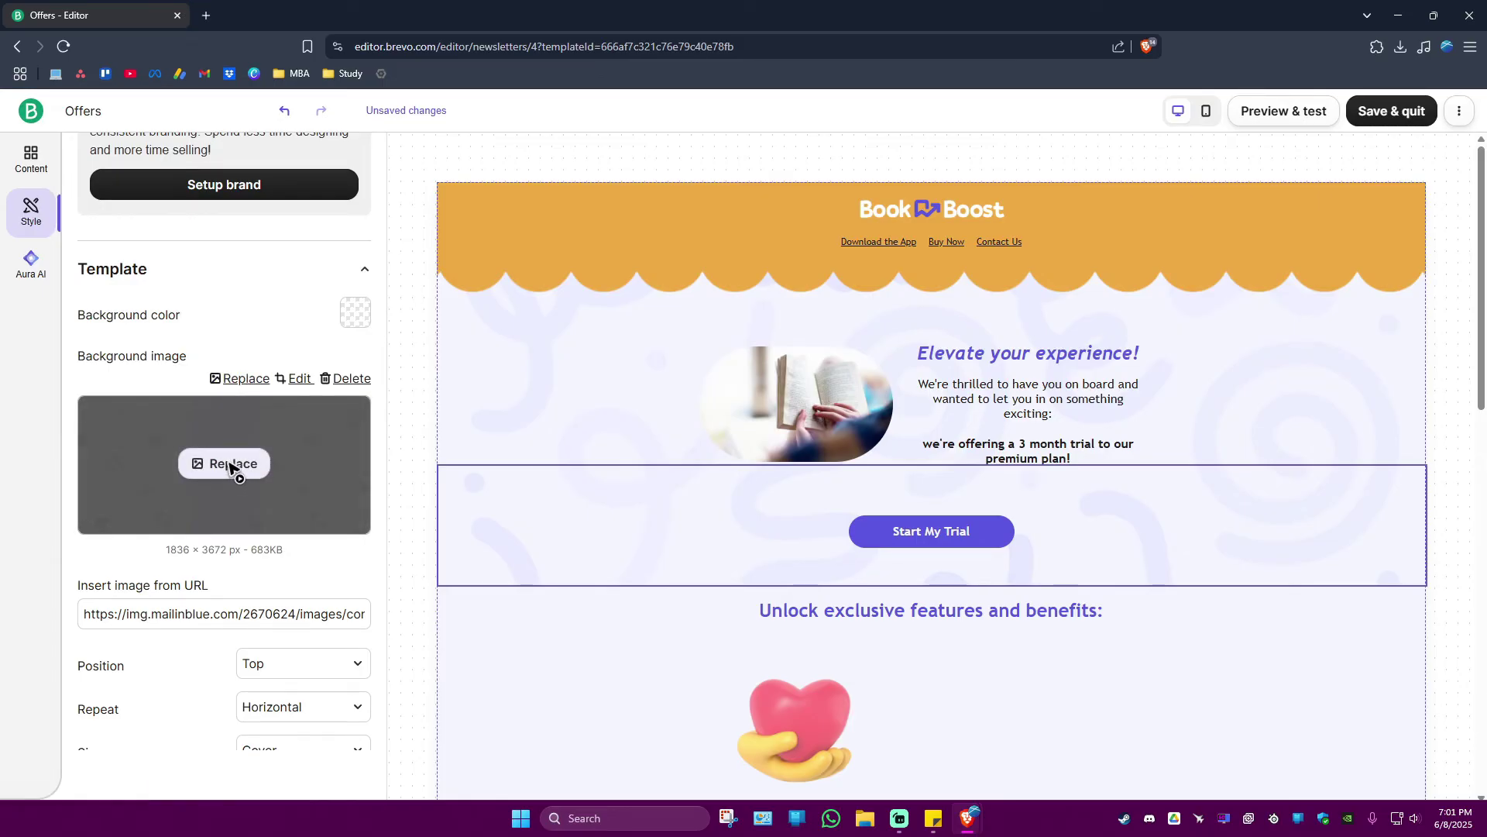
left_click(228, 463)
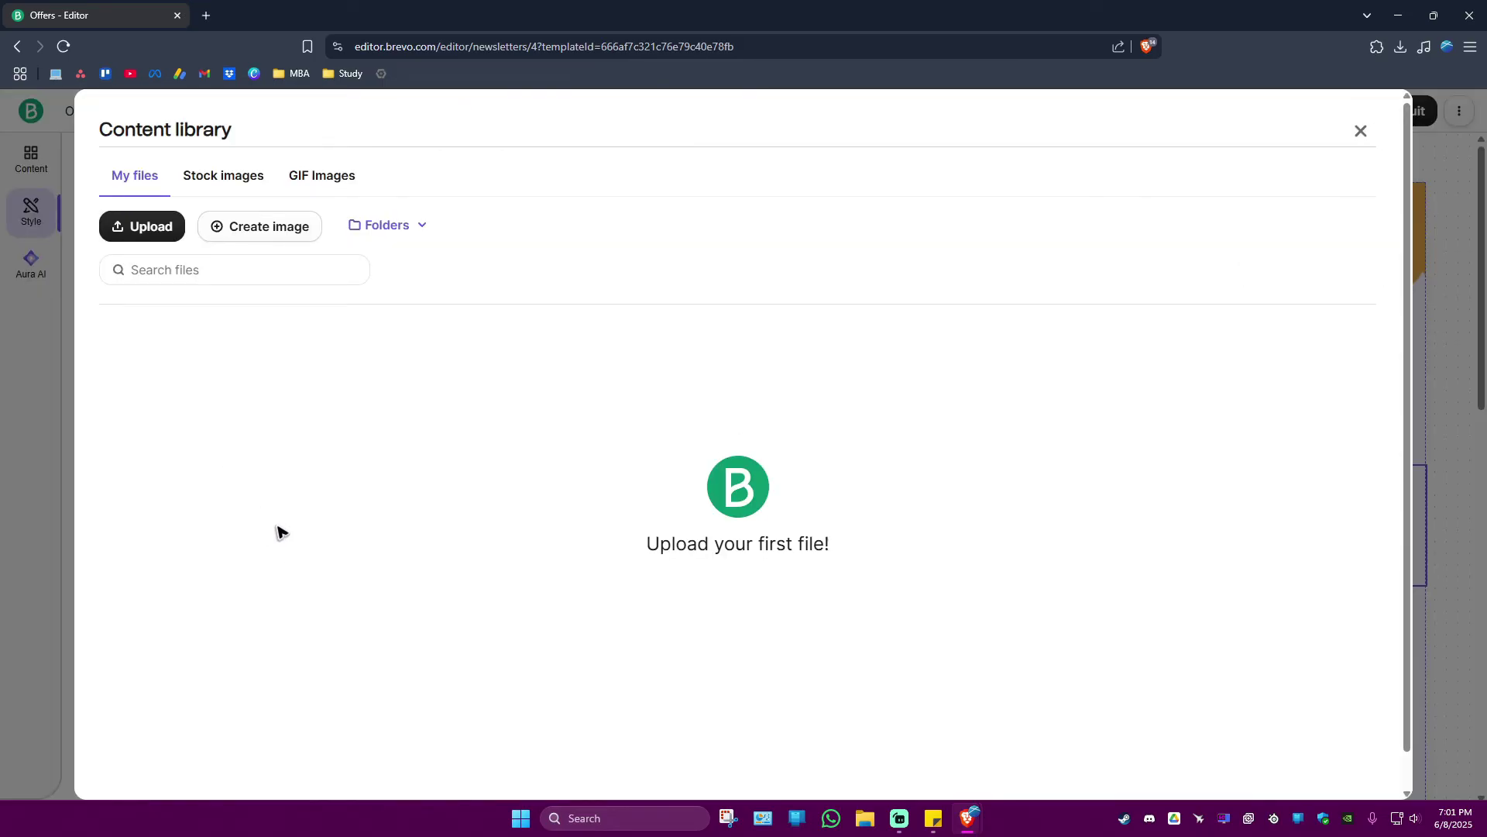
left_click(152, 232)
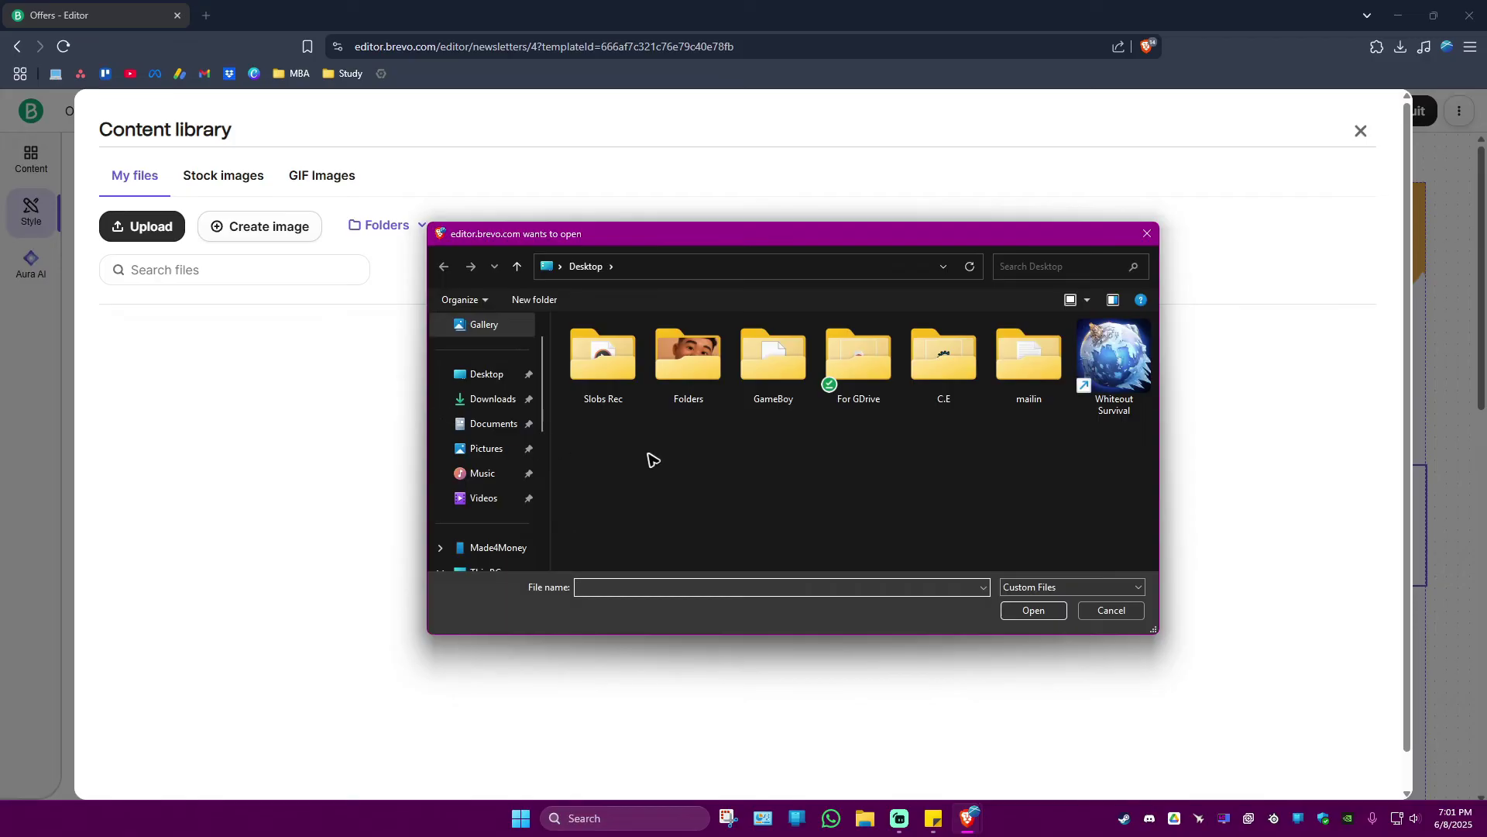
double_click(736, 399)
left_click(691, 371)
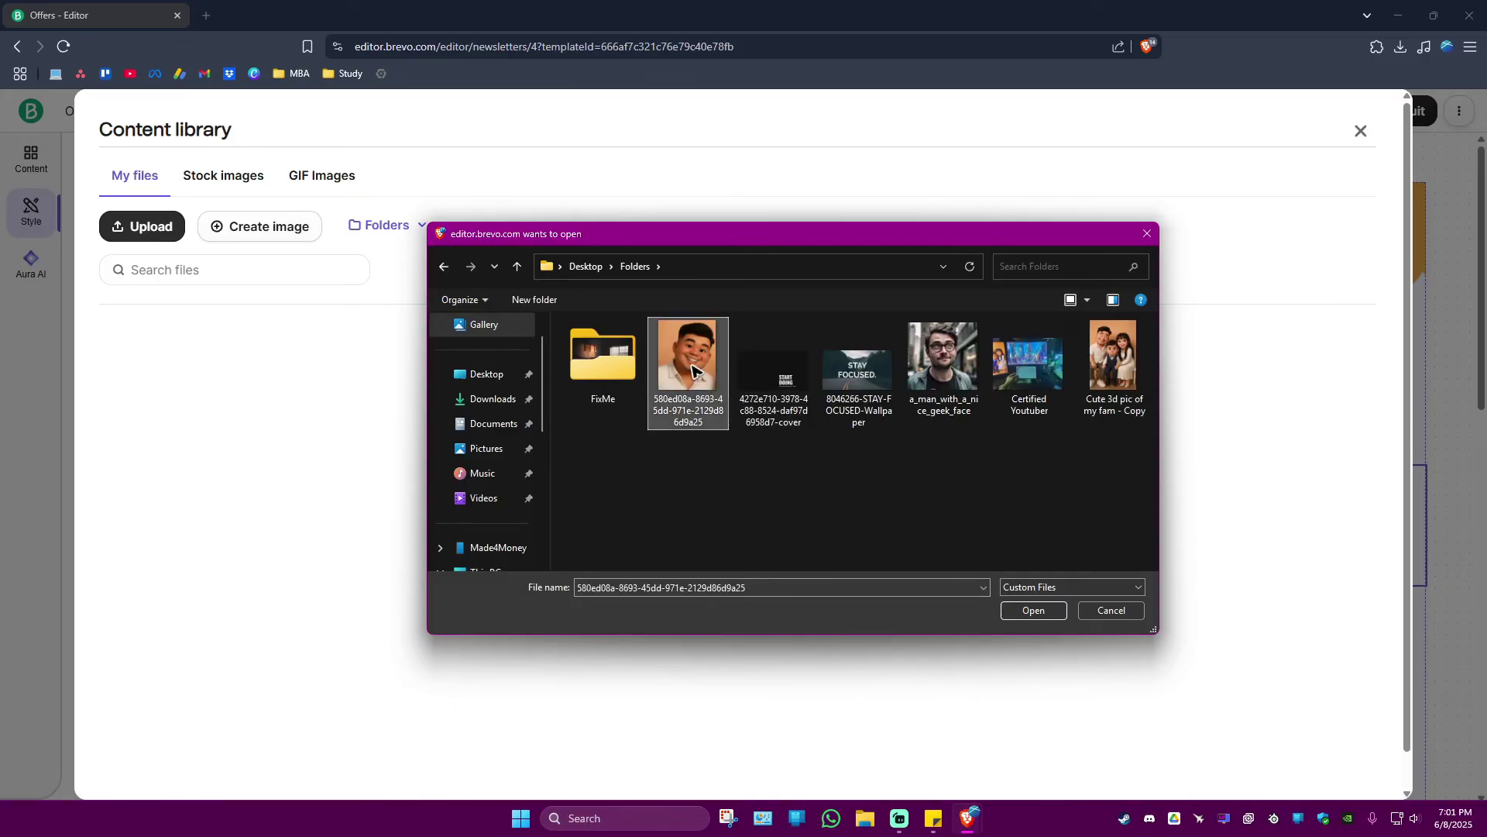
left_click(1035, 611)
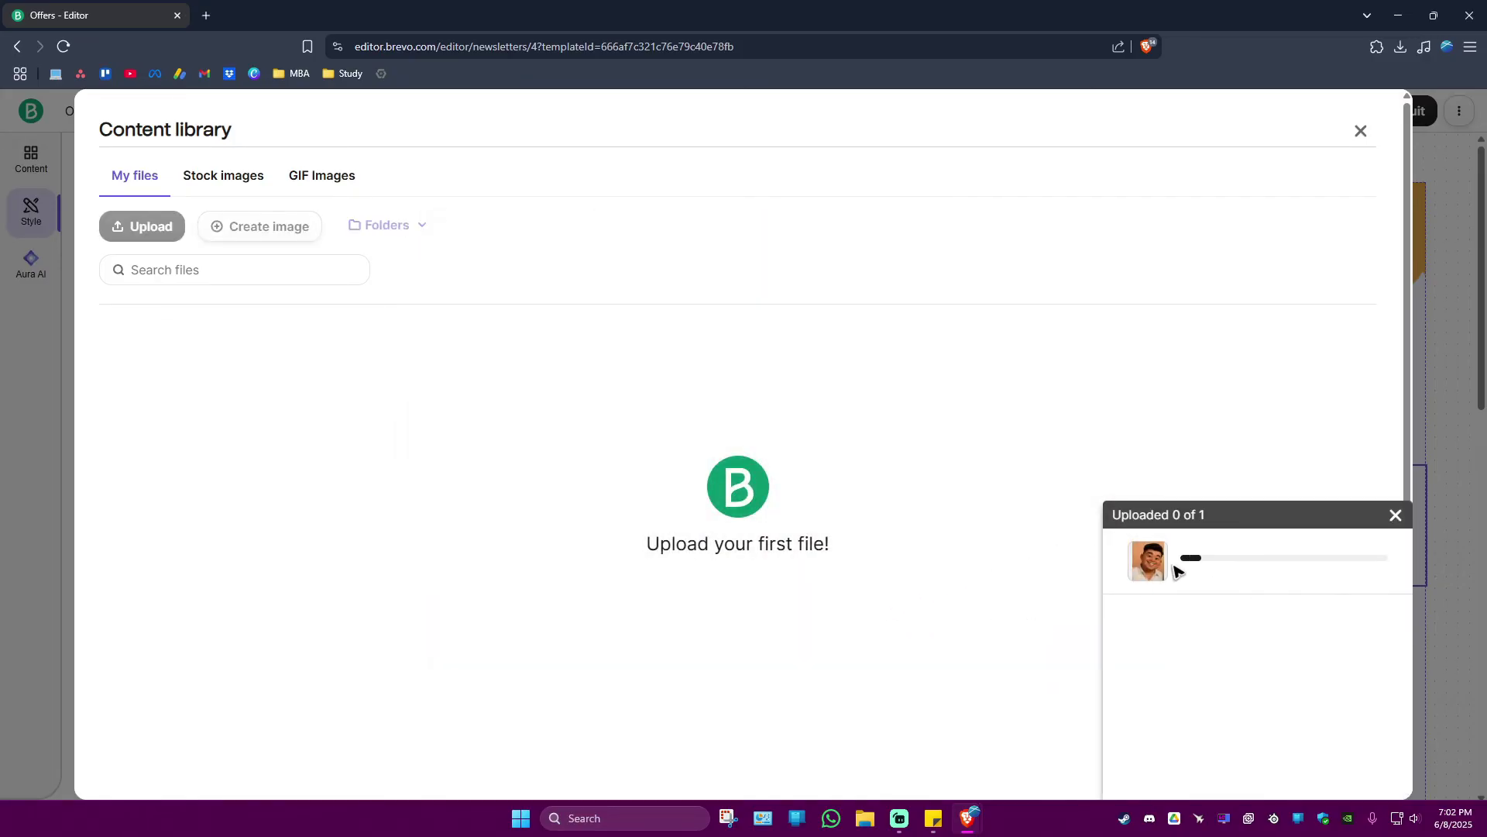
left_click(1361, 588)
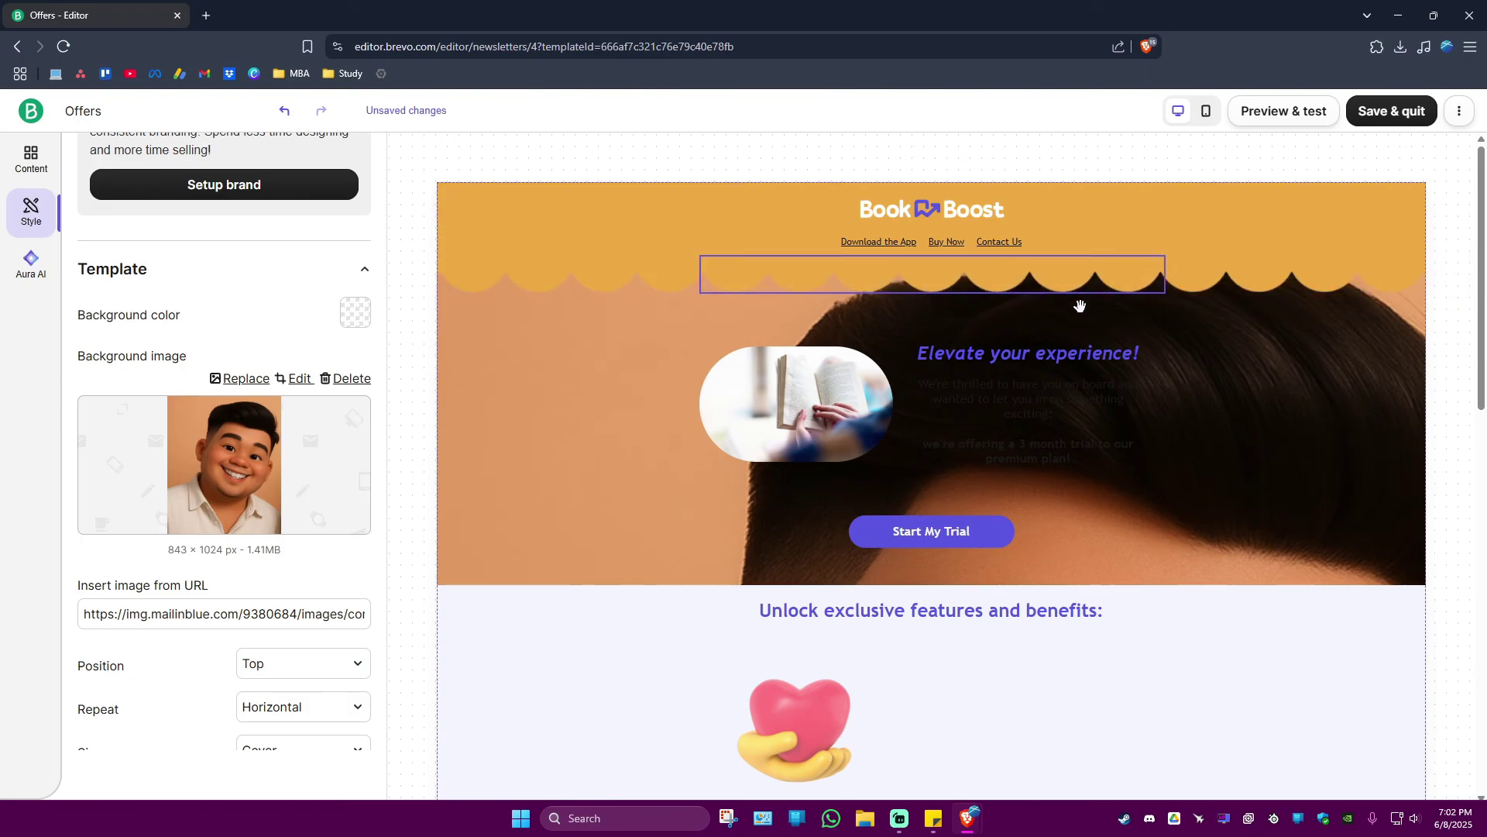
Zoom out to review the email, then save the design and quit the editor.
left_click(687, 441)
key("ctrl+minus")
key("ctrl+minus")
key("ctrl+minus")
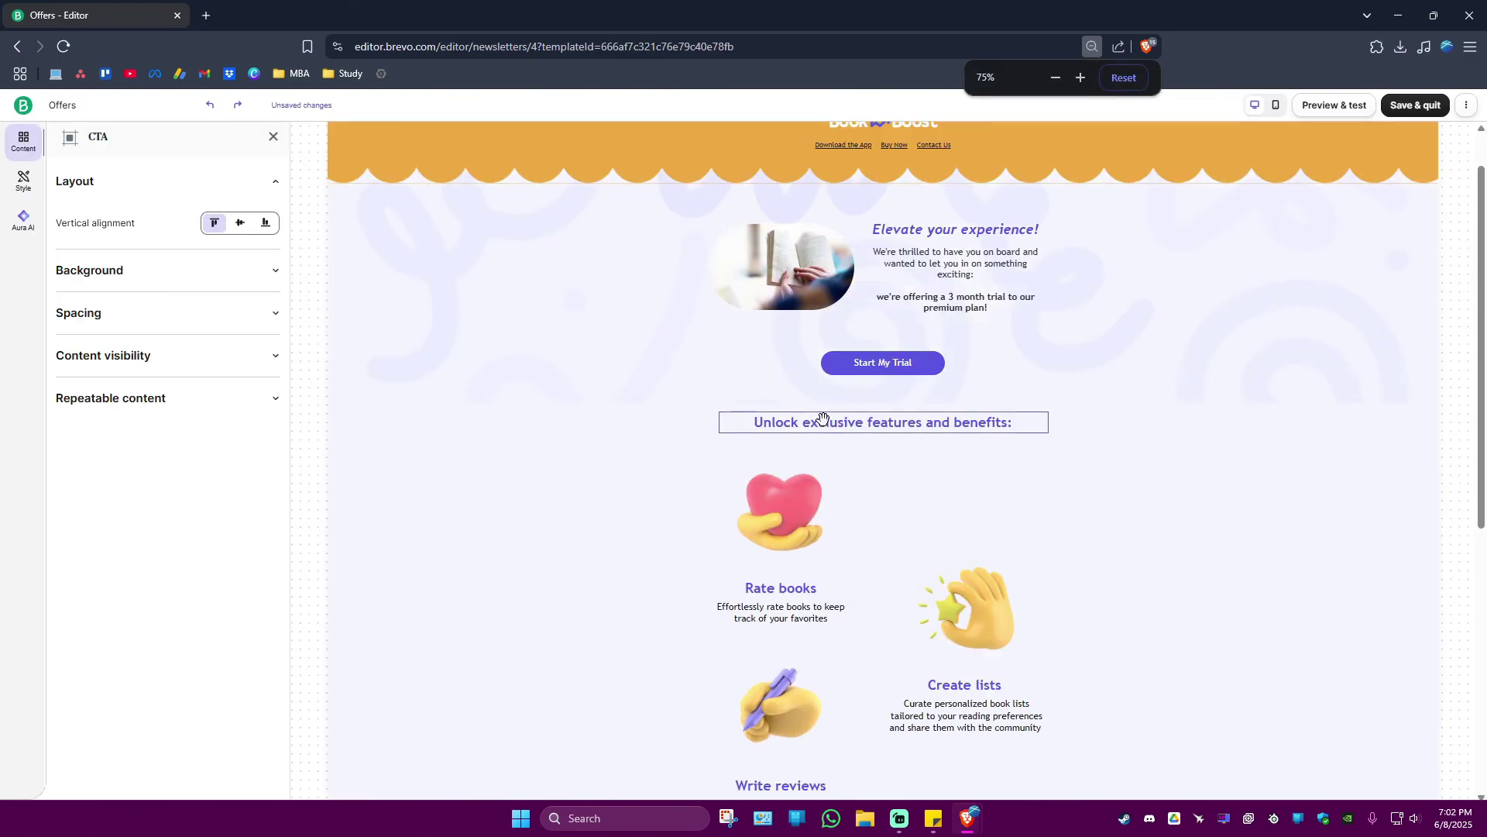
scroll(822, 419, "down", 5)
scroll(837, 439, "up", 6)
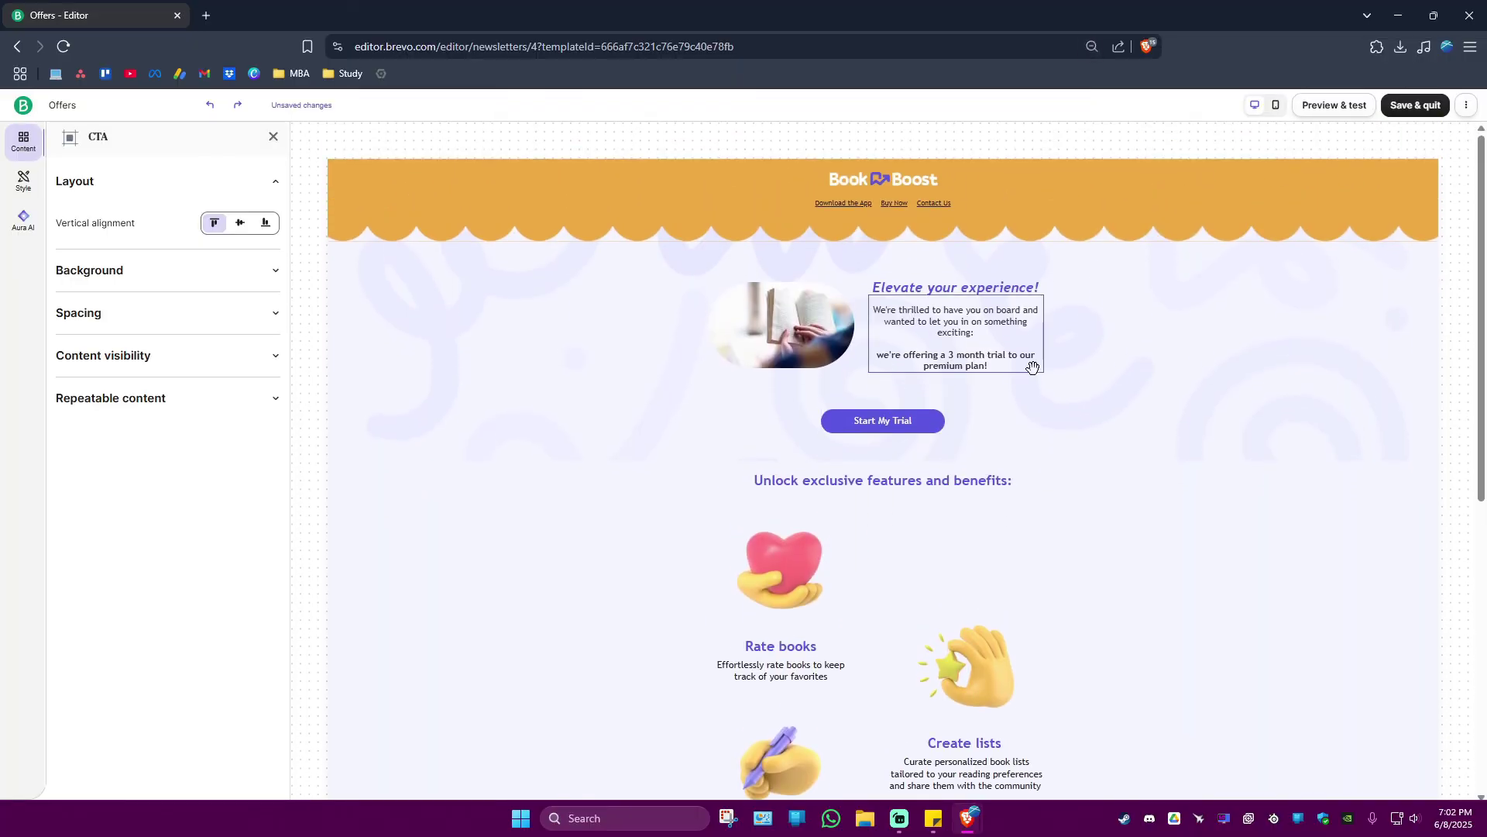
scroll(1033, 367, "down", 6)
left_click(1416, 106)
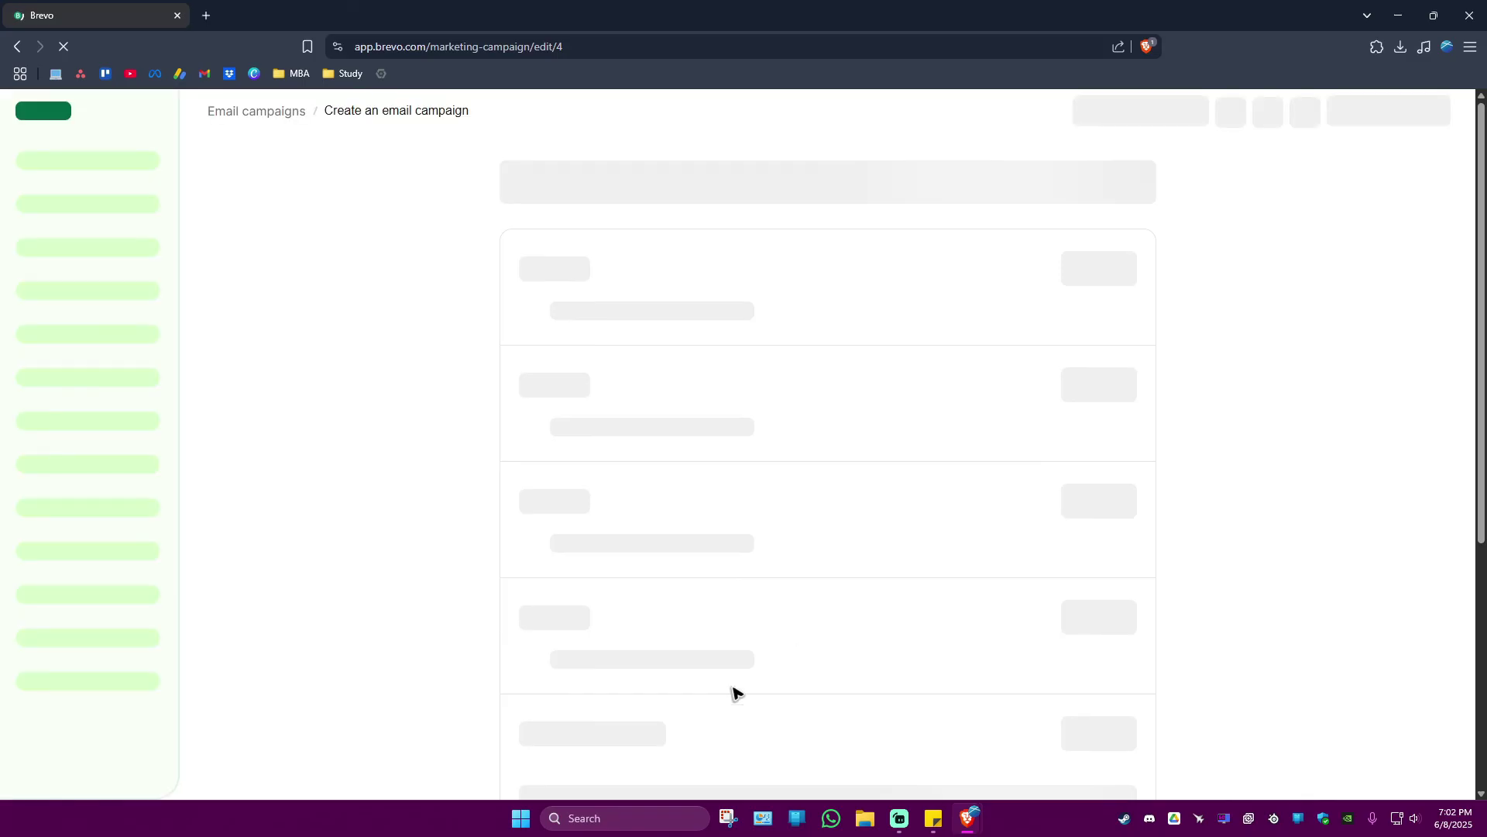
Review the campaign's Additional settings and save them unchanged.
scroll(870, 299, "down", 4)
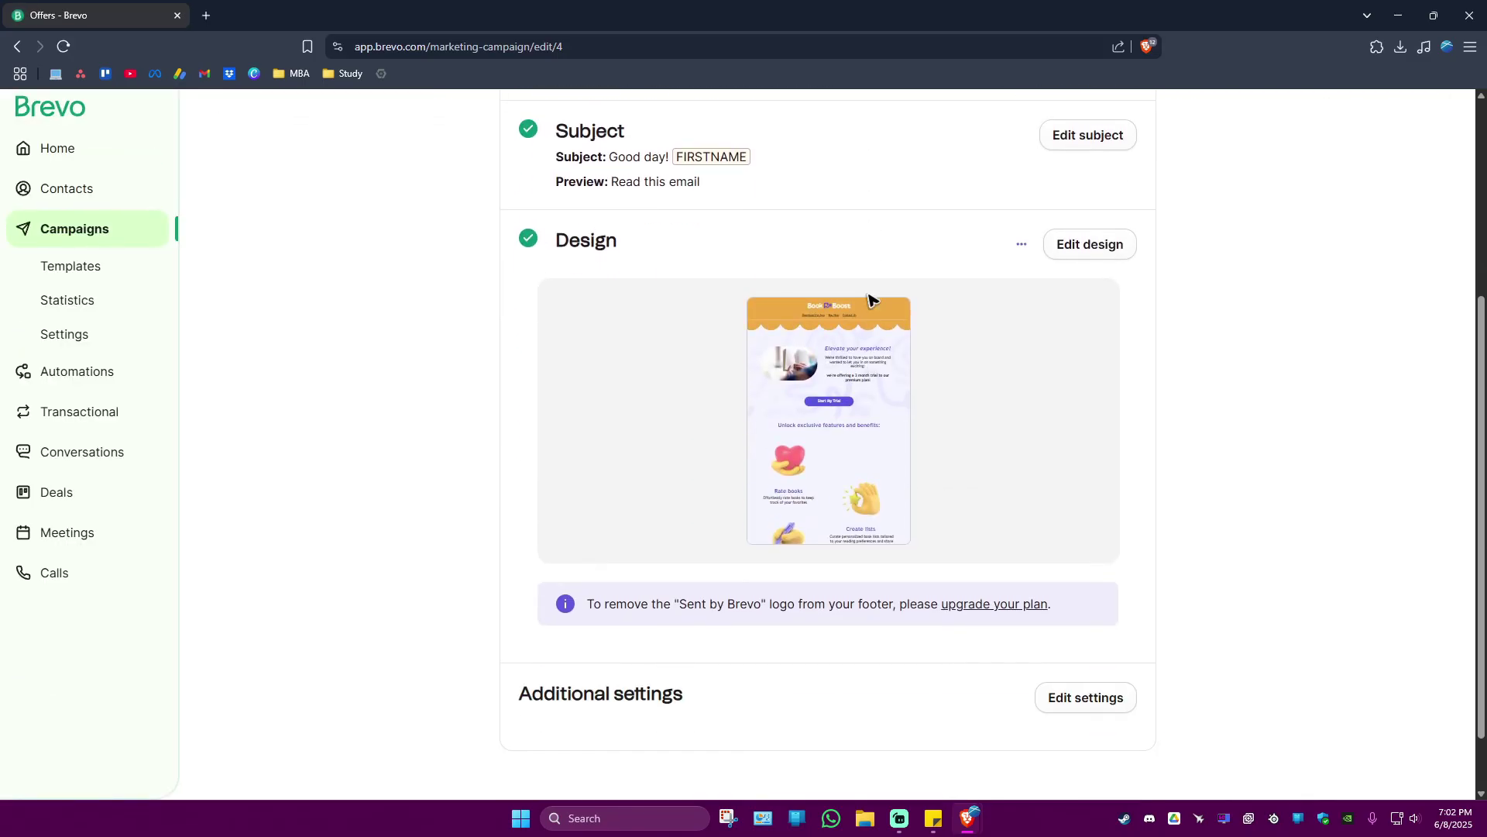
left_click(1107, 707)
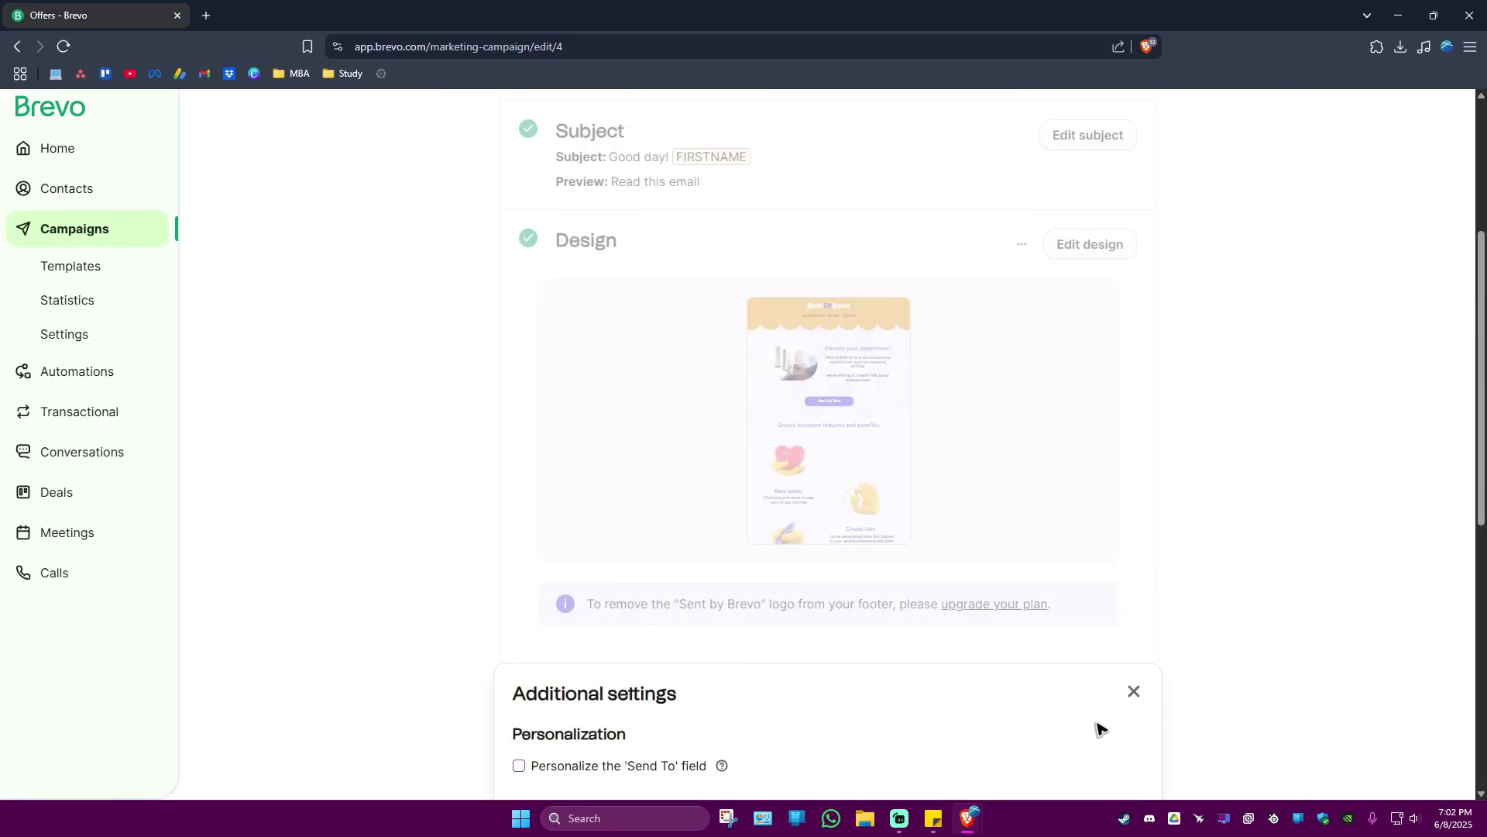
scroll(936, 635, "down", 8)
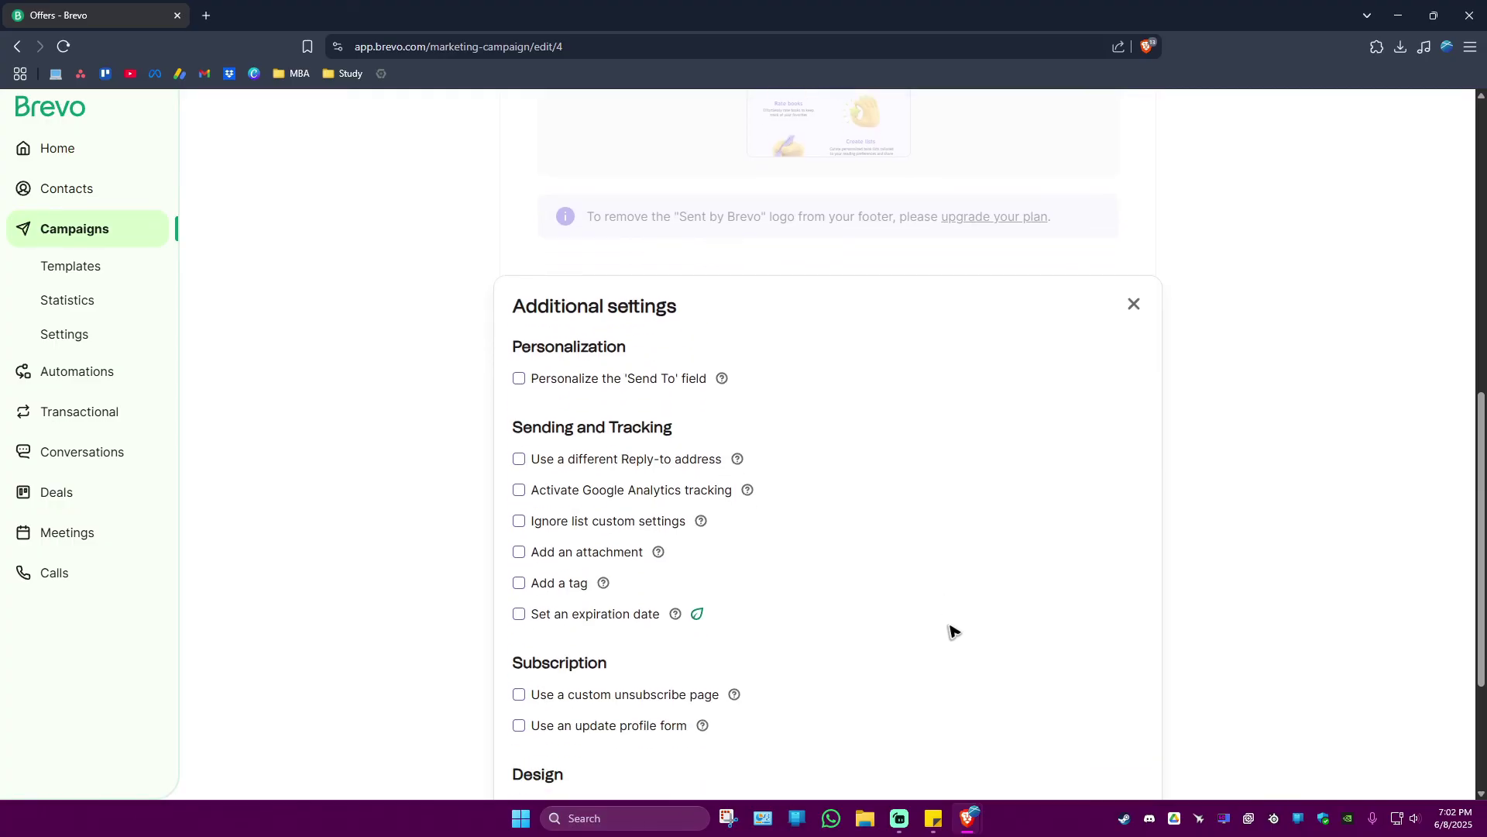
mouse_move(637, 150)
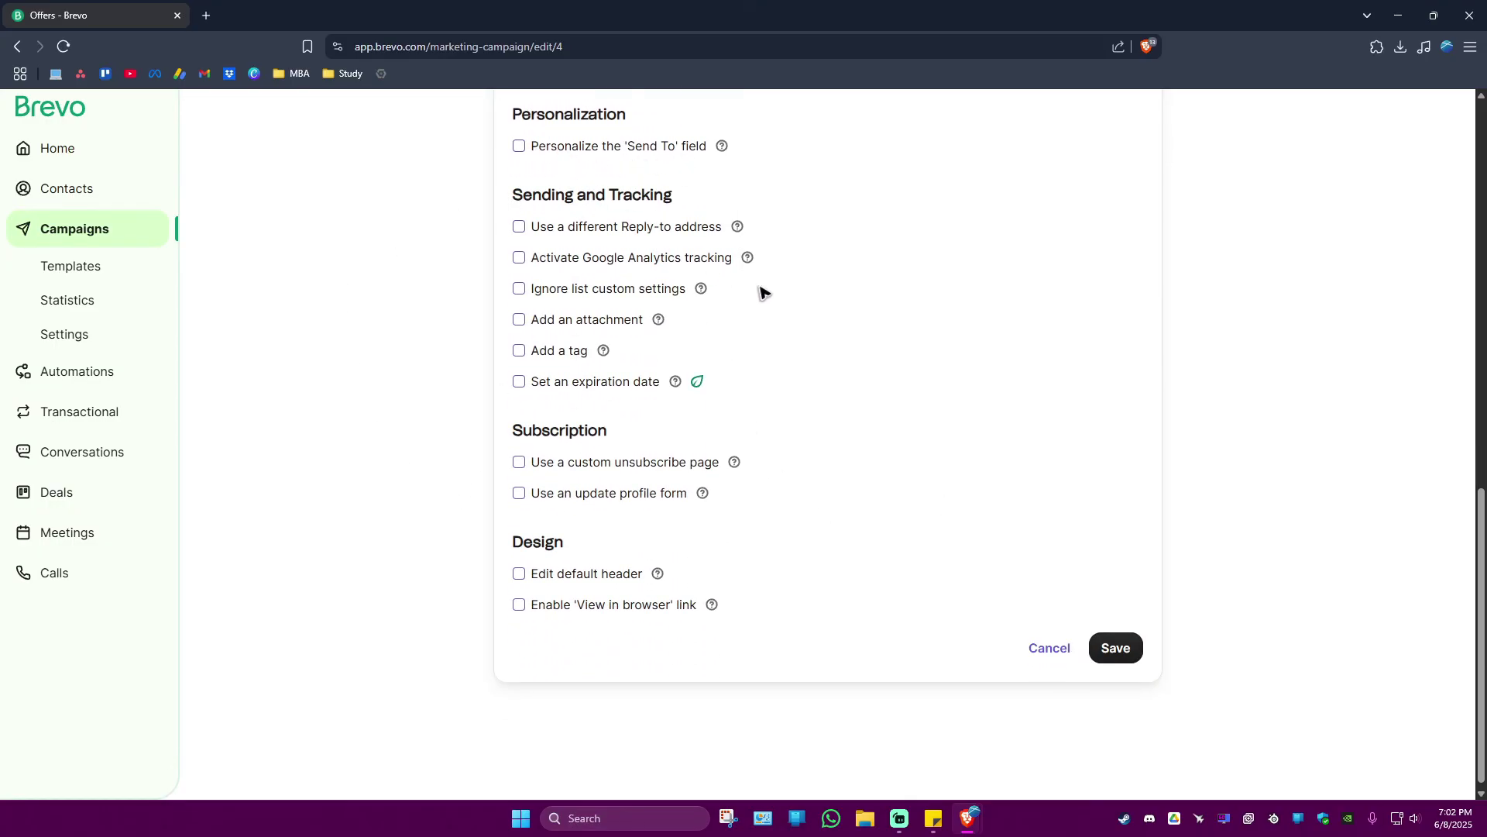
scroll(814, 612, "up", 2)
scroll(1046, 659, "down", 2)
left_click(1113, 648)
scroll(891, 581, "up", 1)
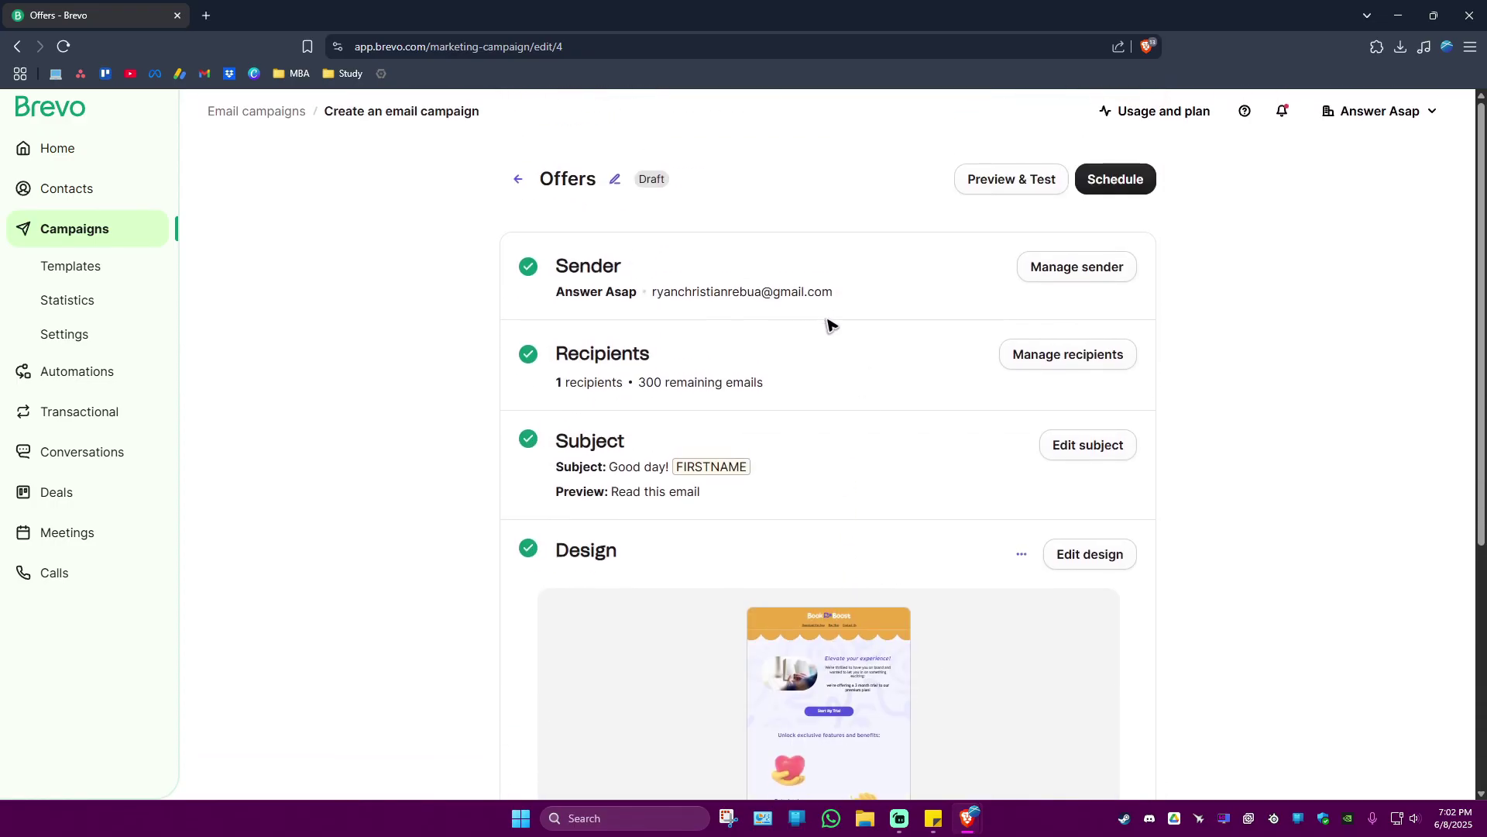
Schedule the Offers campaign with the Send now option to send it immediately.
left_click(1120, 183)
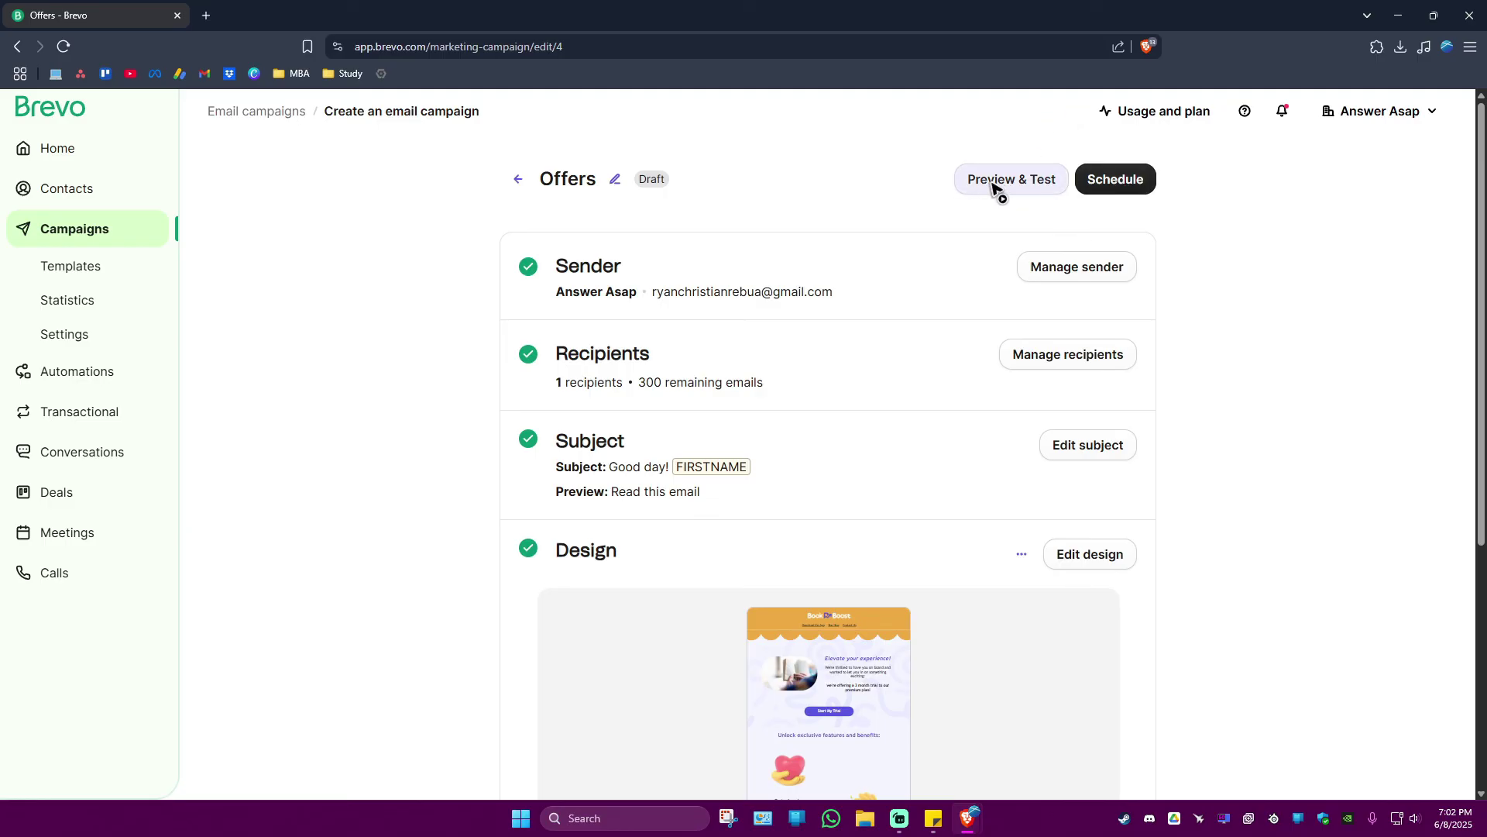
left_click(1127, 185)
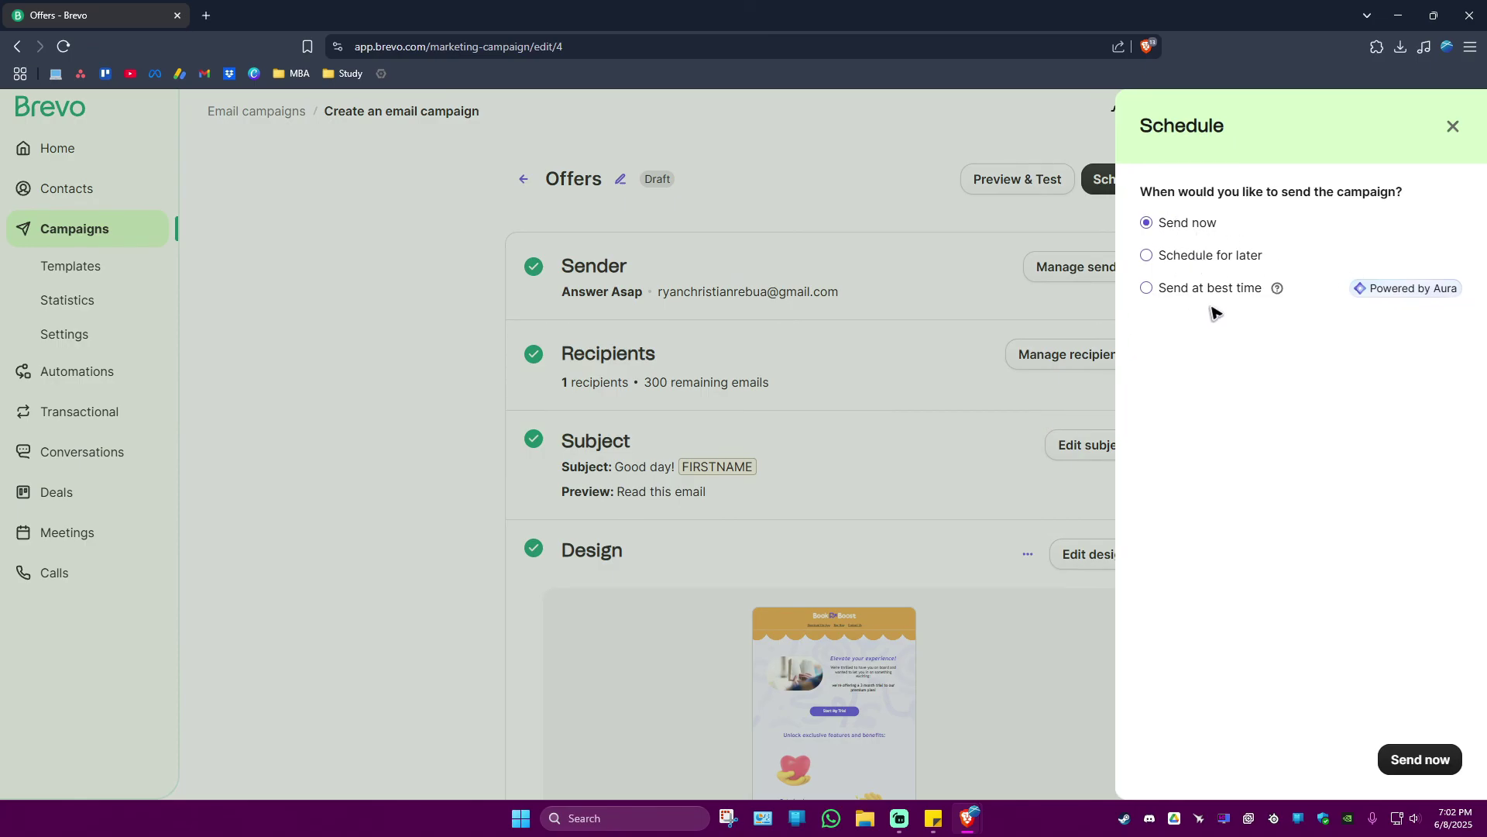
left_click(1420, 759)
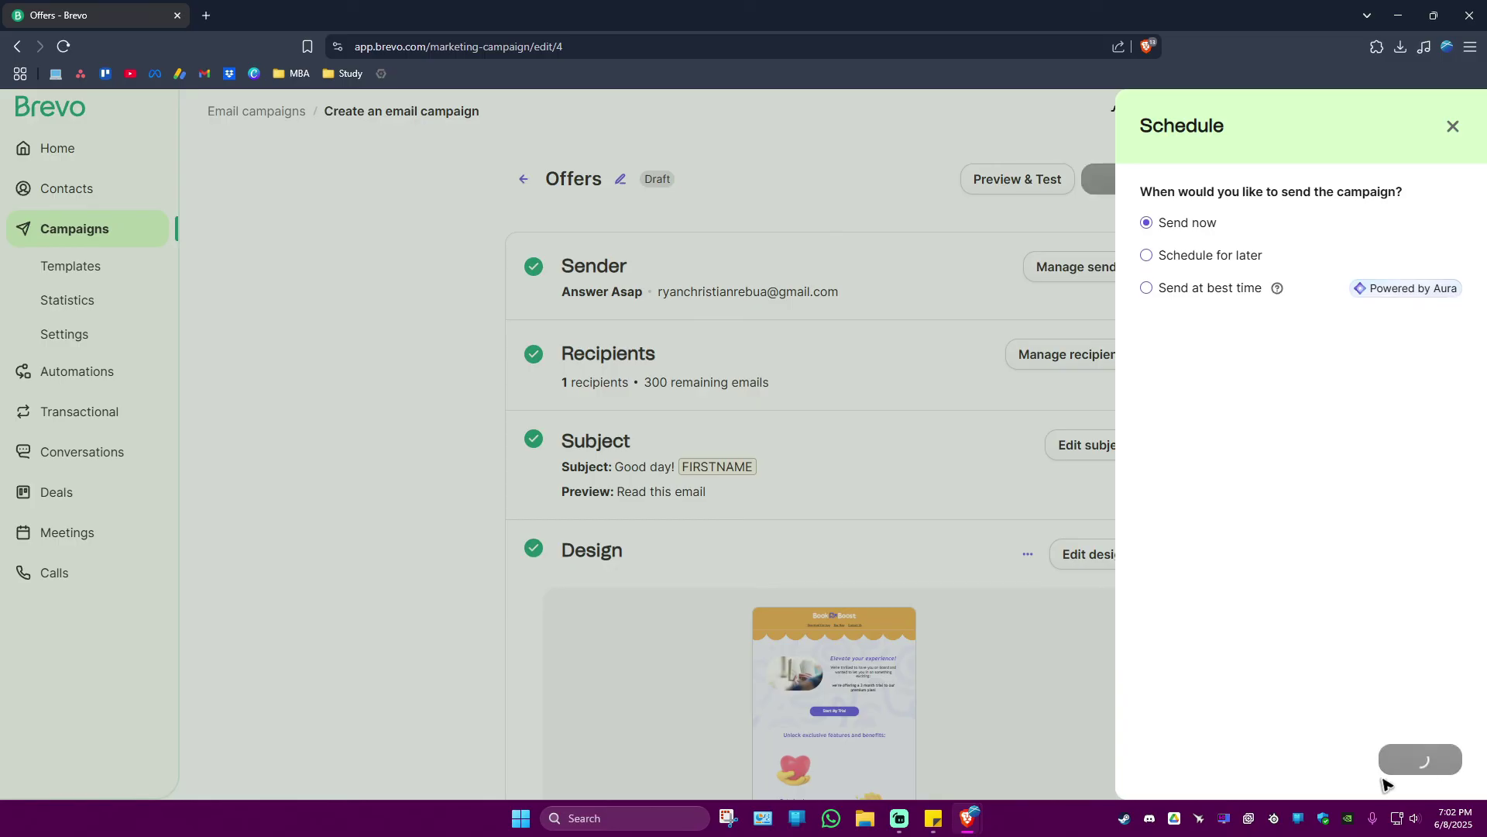